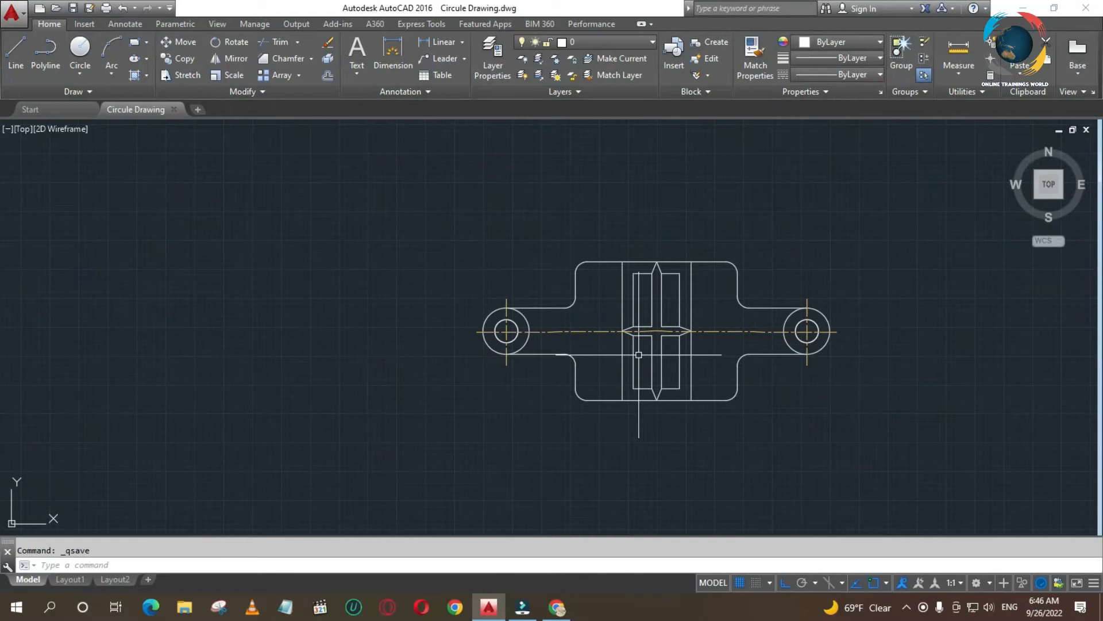
pyautogui.write('m')
pyautogui.press('Return')
pyautogui.click(718, 354)
pyautogui.click(721, 354)
pyautogui.press('Escape')
pyautogui.scroll(-2, 712, 338)
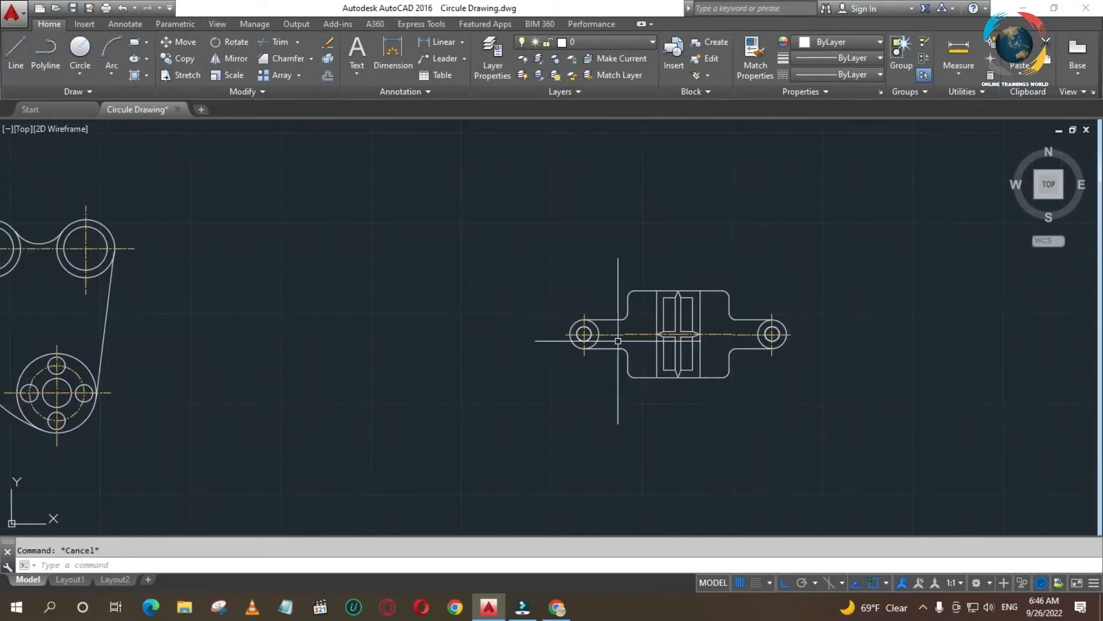
pyautogui.click(506, 235)
pyautogui.press('Escape')
# Move the whole bracket with the two end circles horizontally toward the neighbouring drawing, using the bracket's centre as base point.
pyautogui.write('m')
pyautogui.press('Return')
pyautogui.click(528, 239)
pyautogui.click(966, 460)
pyautogui.press('Return')
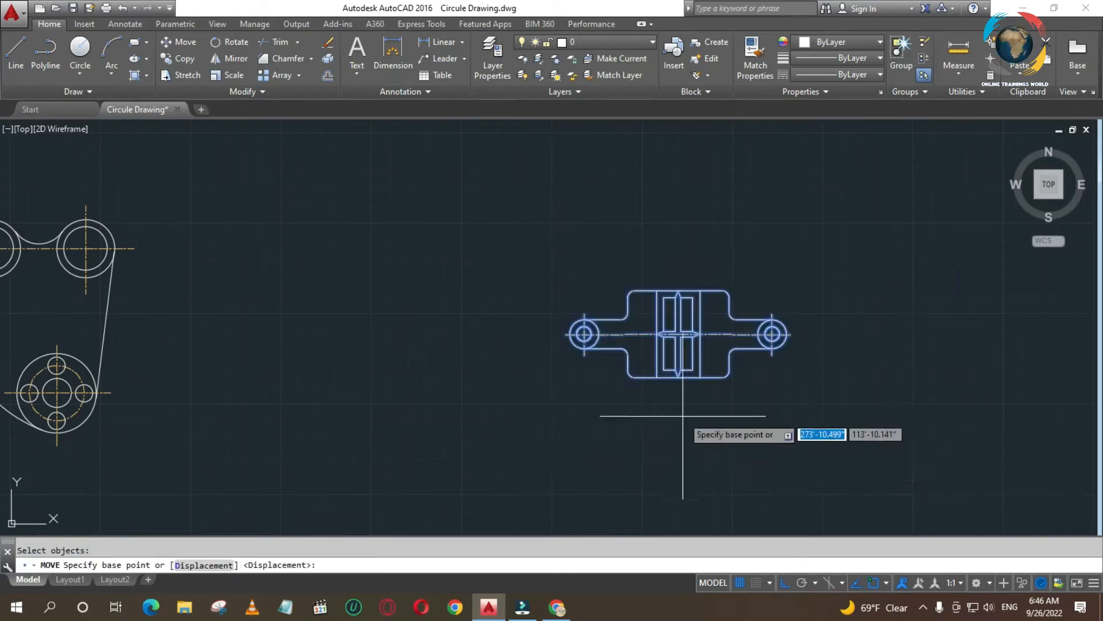
pyautogui.click(678, 334)
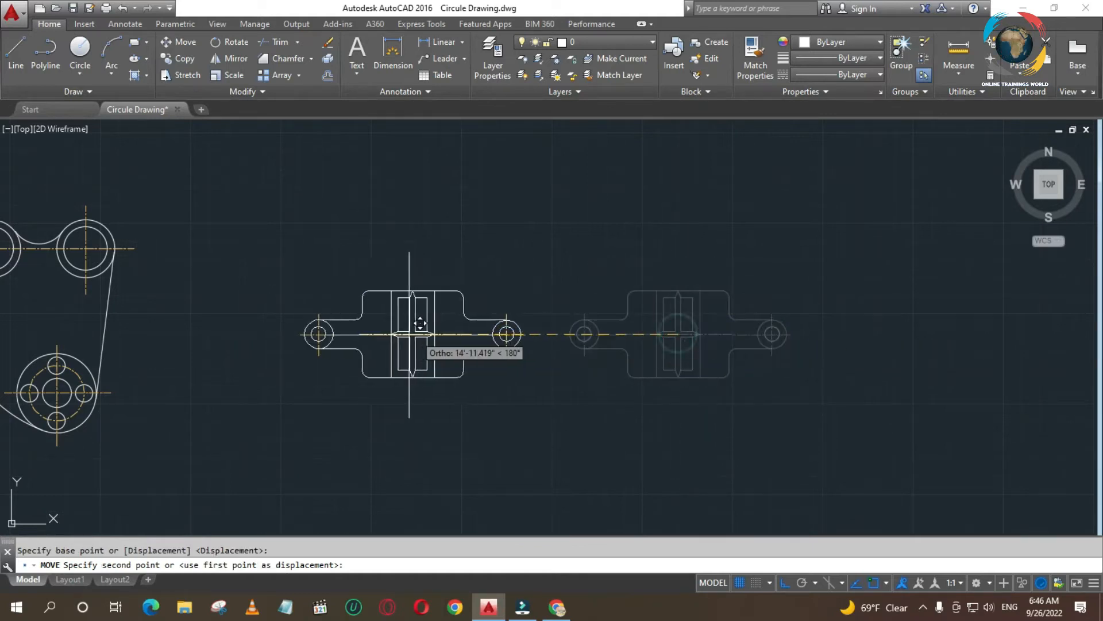
pyautogui.click(362, 334)
pyautogui.press('Escape')
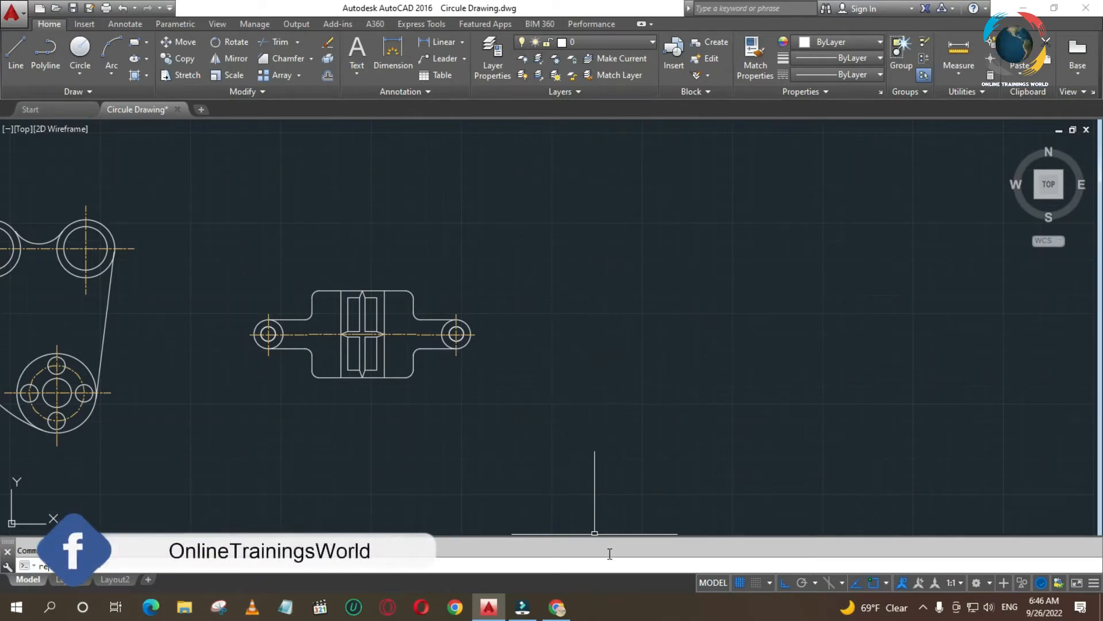
# Try to draw a rectangle 10 wide in the empty area beside the bracket.
pyautogui.write('REC')
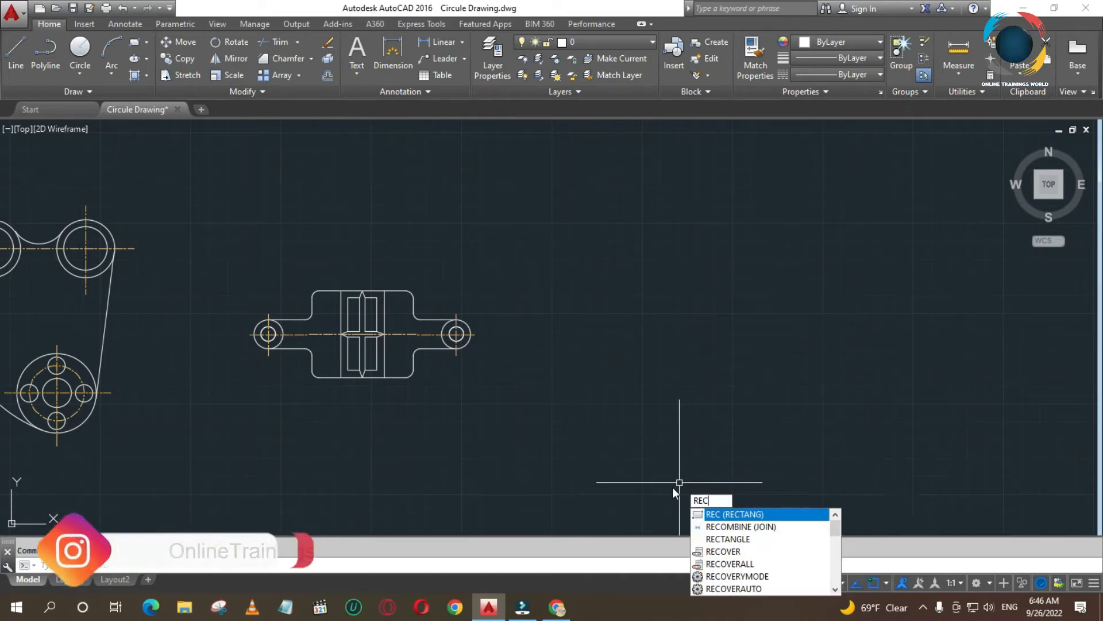
pyautogui.press('Return')
pyautogui.click(647, 410)
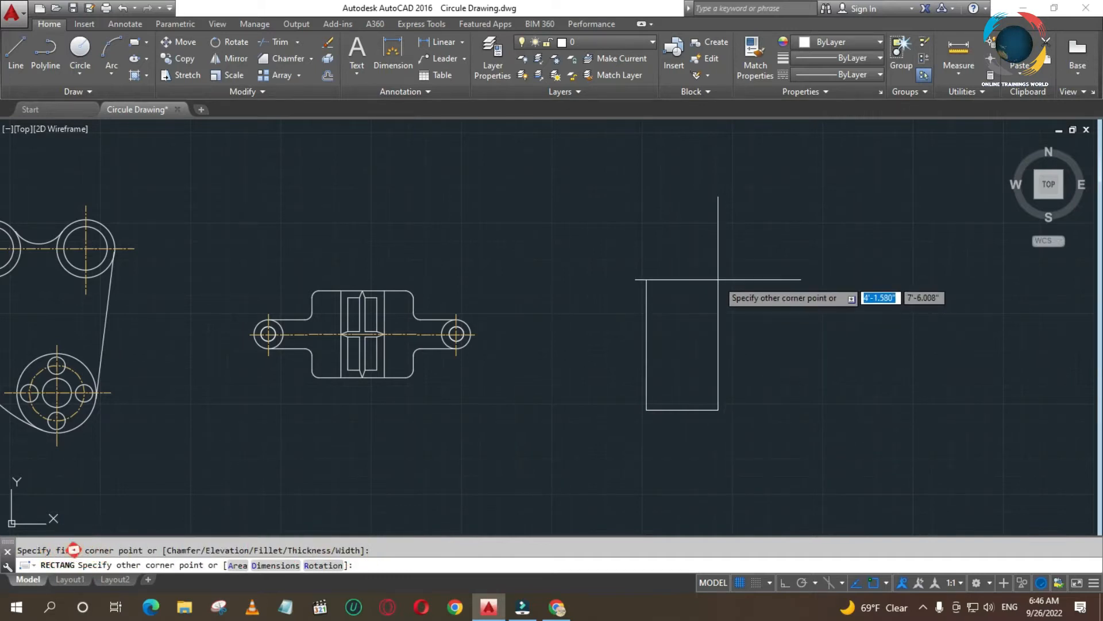
pyautogui.write('10')
pyautogui.press('Return')
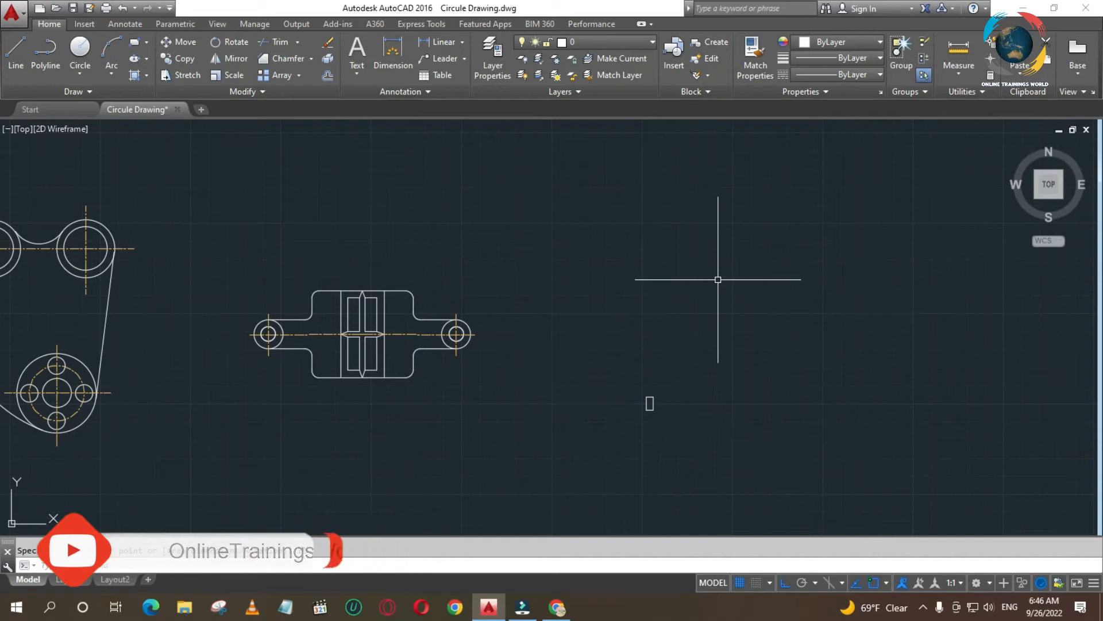
# Delete the small rectangle beside the bracket.
pyautogui.click(686, 377)
pyautogui.click(632, 410)
pyautogui.press('Delete')
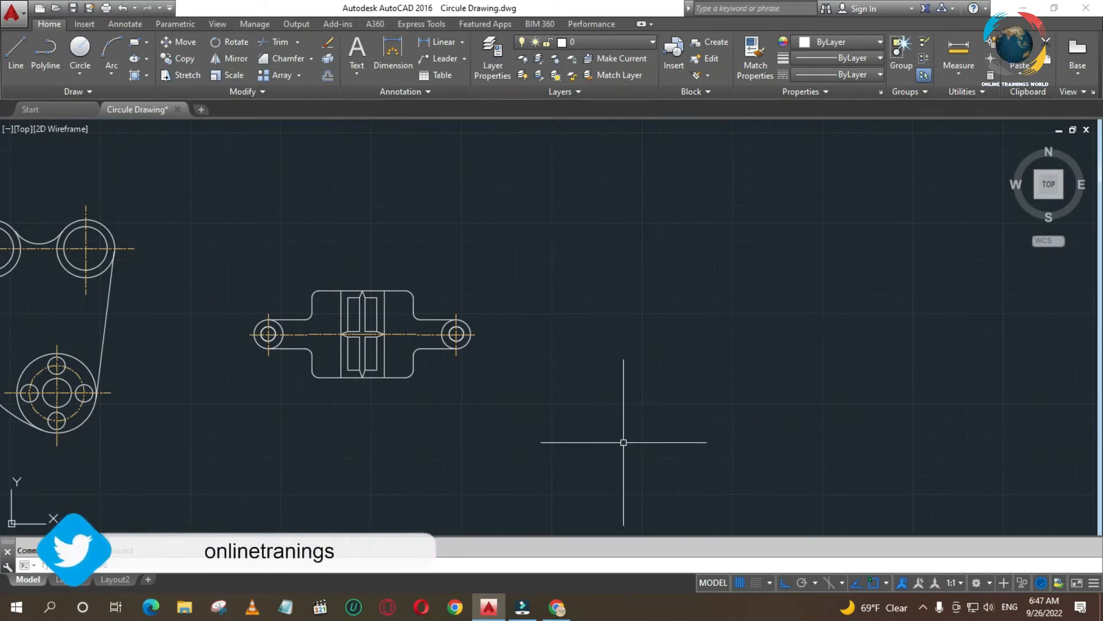
# Draw a rectangle 10 wide and 60 high in the empty area beside the bracket.
pyautogui.write('rec')
pyautogui.press('Return')
pyautogui.click(682, 441)
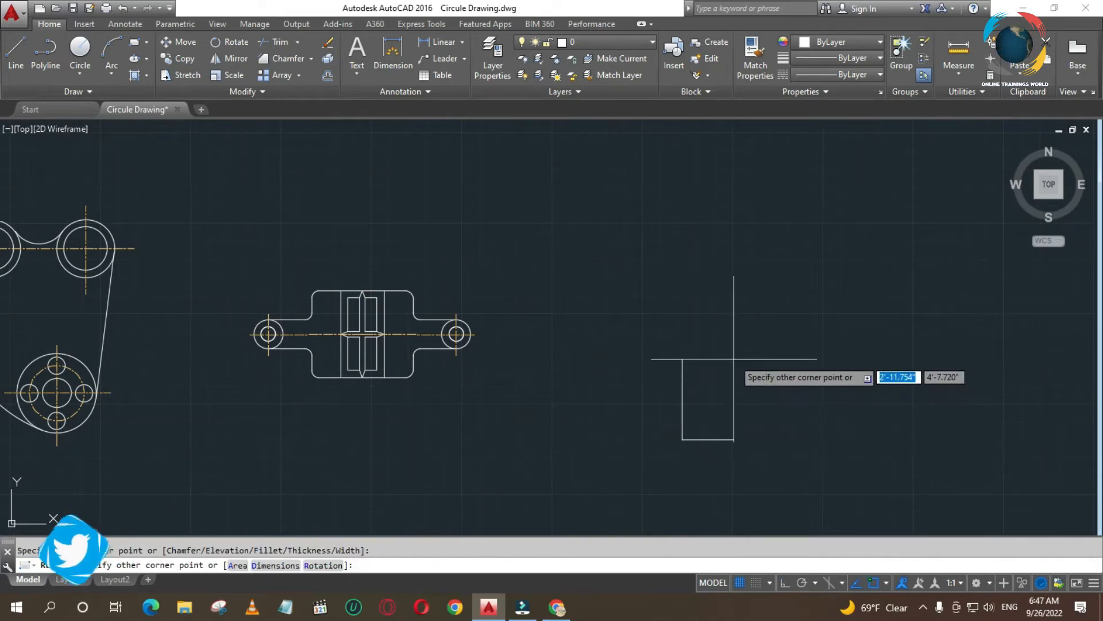
pyautogui.write('10')
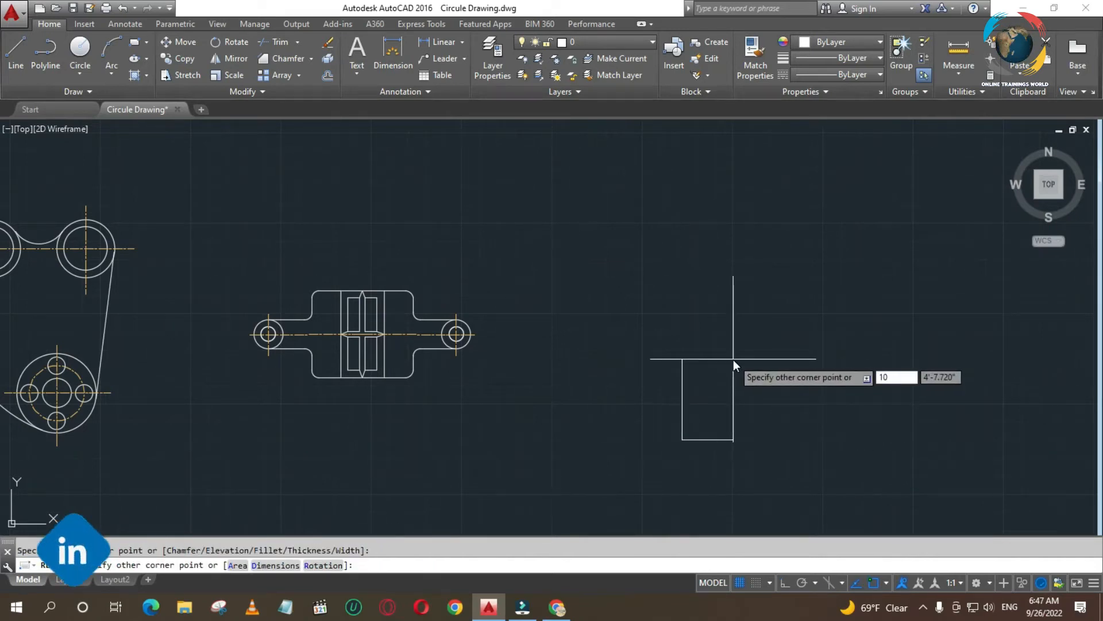
pyautogui.press('Tab')
pyautogui.write('60')
pyautogui.press('Return')
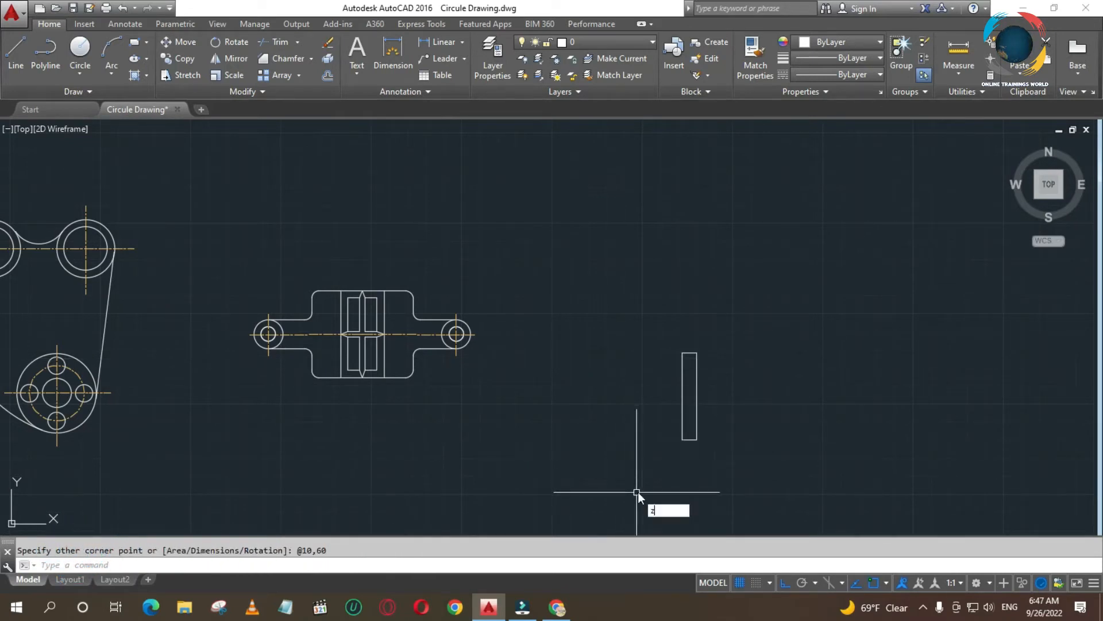
# Draw a vertical line from the midpoint of the rectangle's bottom edge upward, ending a little below the rectangle's centre.
pyautogui.press('Return')
pyautogui.click(642, 326)
pyautogui.click(709, 480)
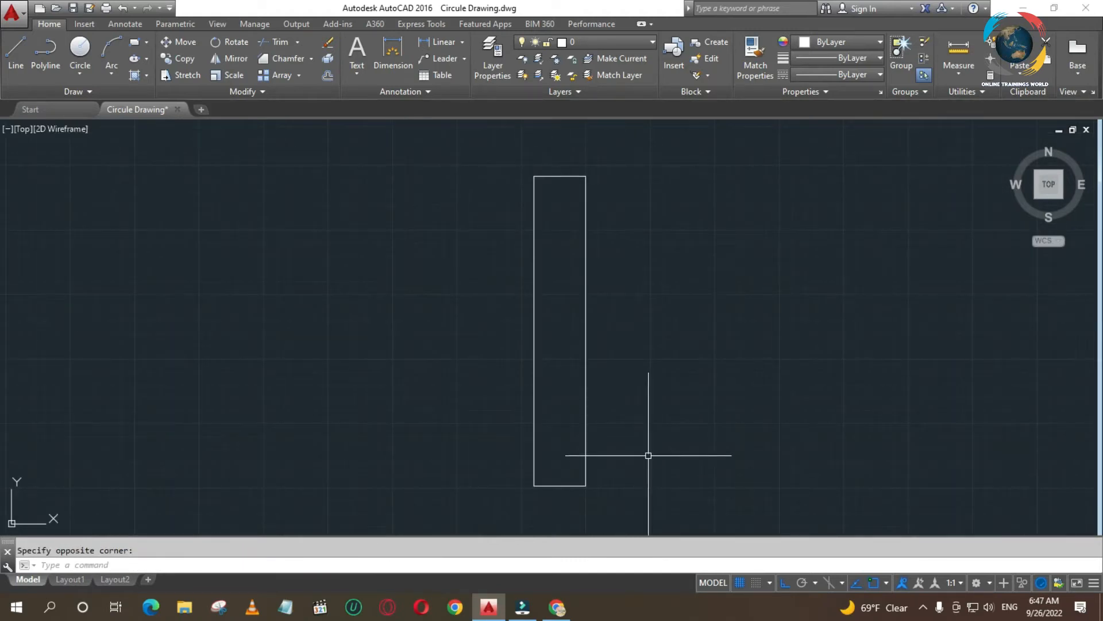
pyautogui.write('L')
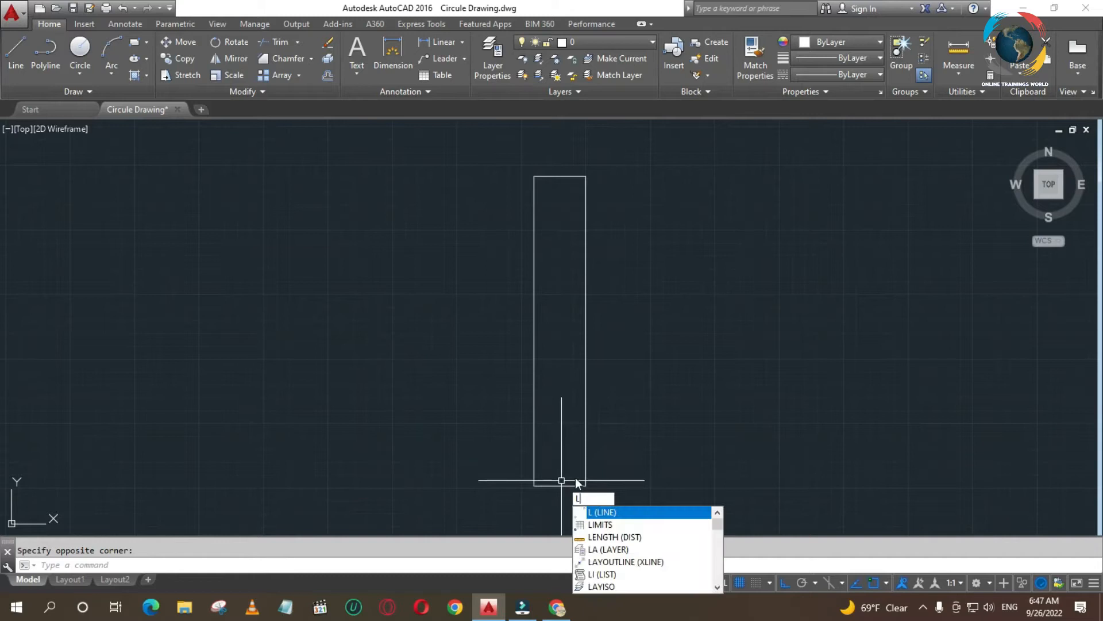
pyautogui.press('Return')
pyautogui.click(561, 486)
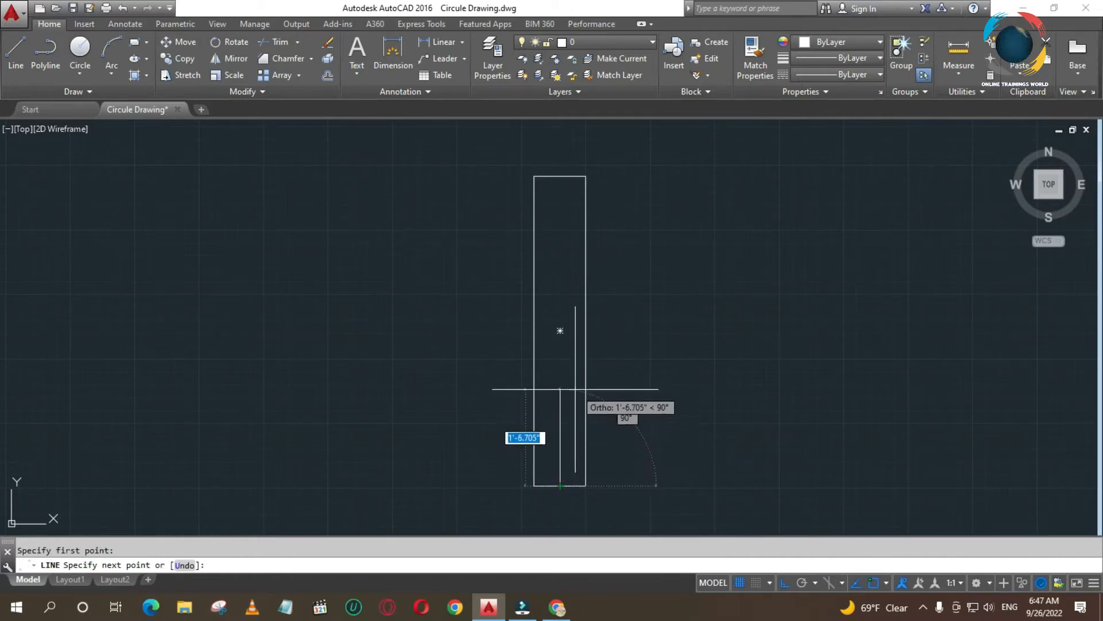
pyautogui.click(565, 360)
pyautogui.press('Return')
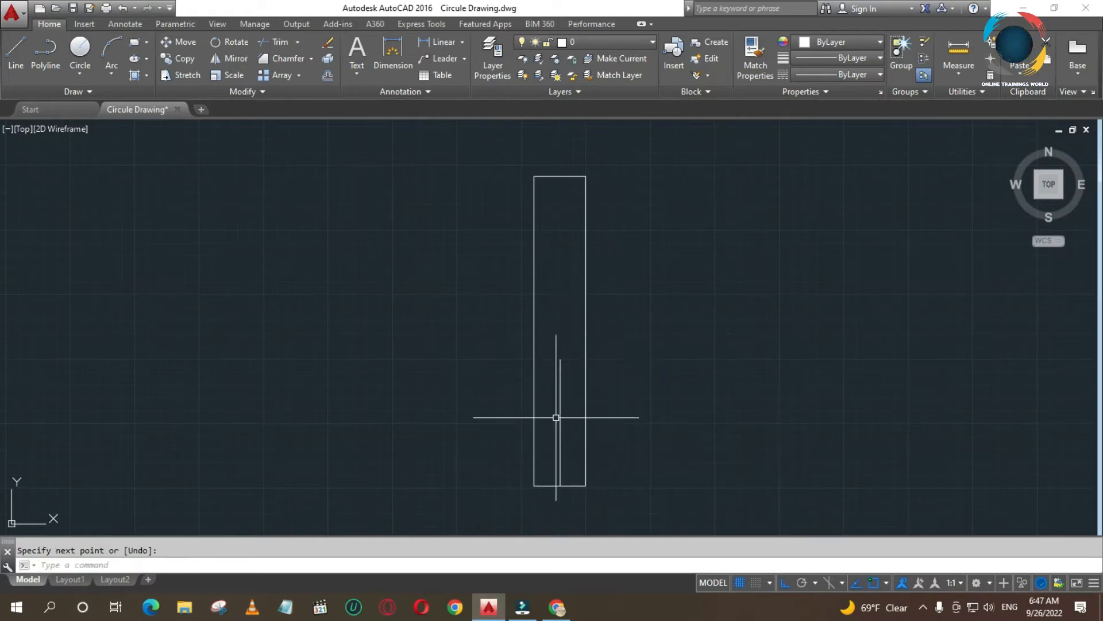
# Rotate the vertical line by 30 degrees about its lower endpoint at the middle of the rectangle's bottom edge.
pyautogui.write('RO')
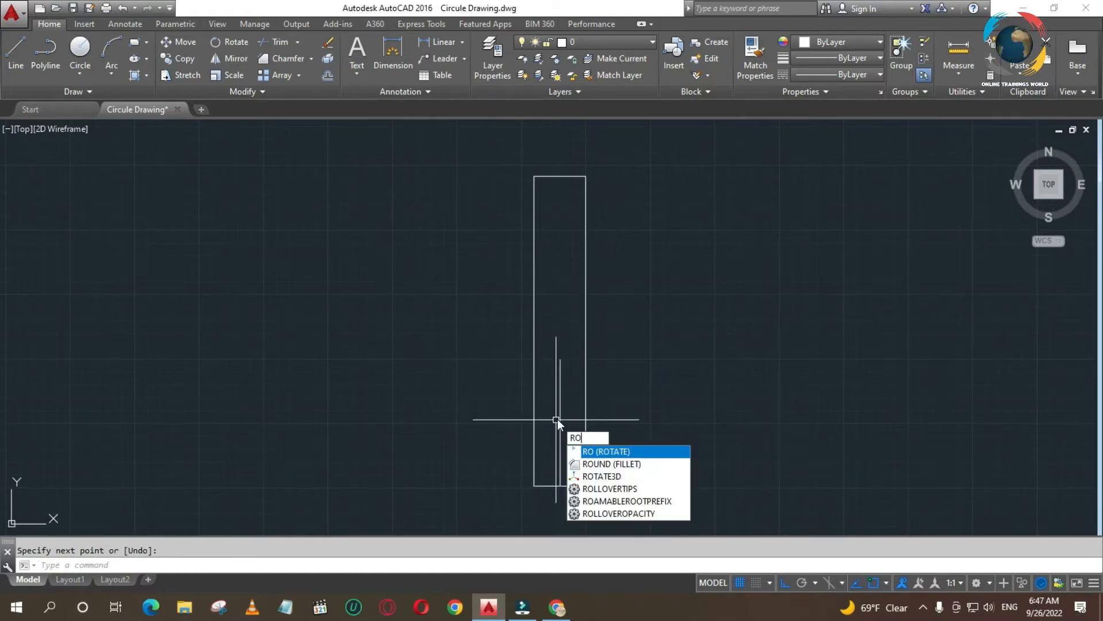
pyautogui.click(626, 449)
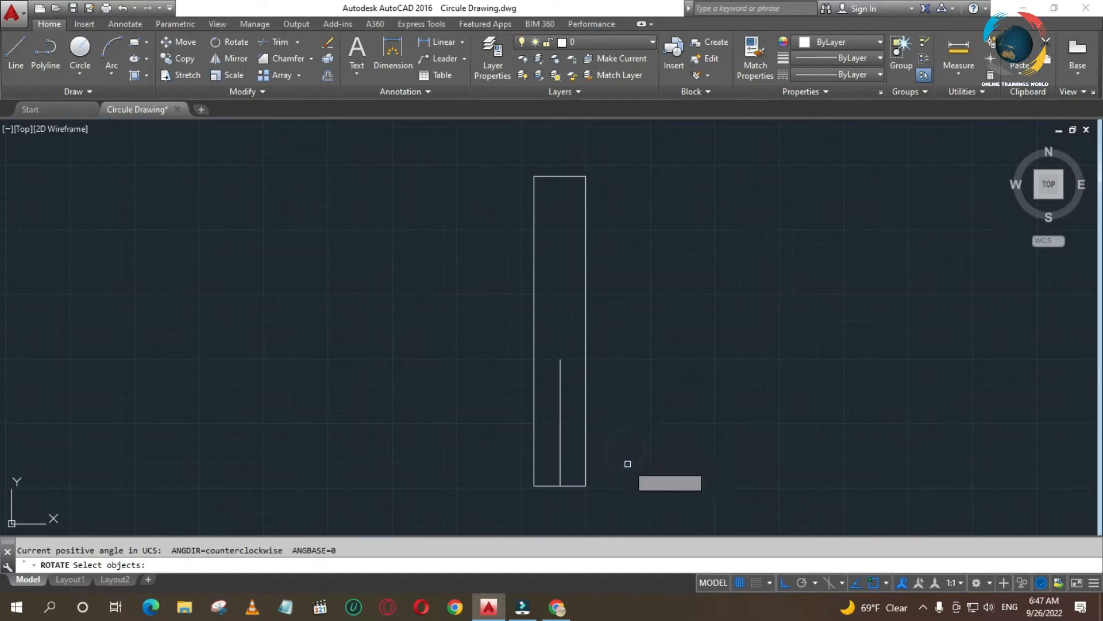
pyautogui.click(560, 455)
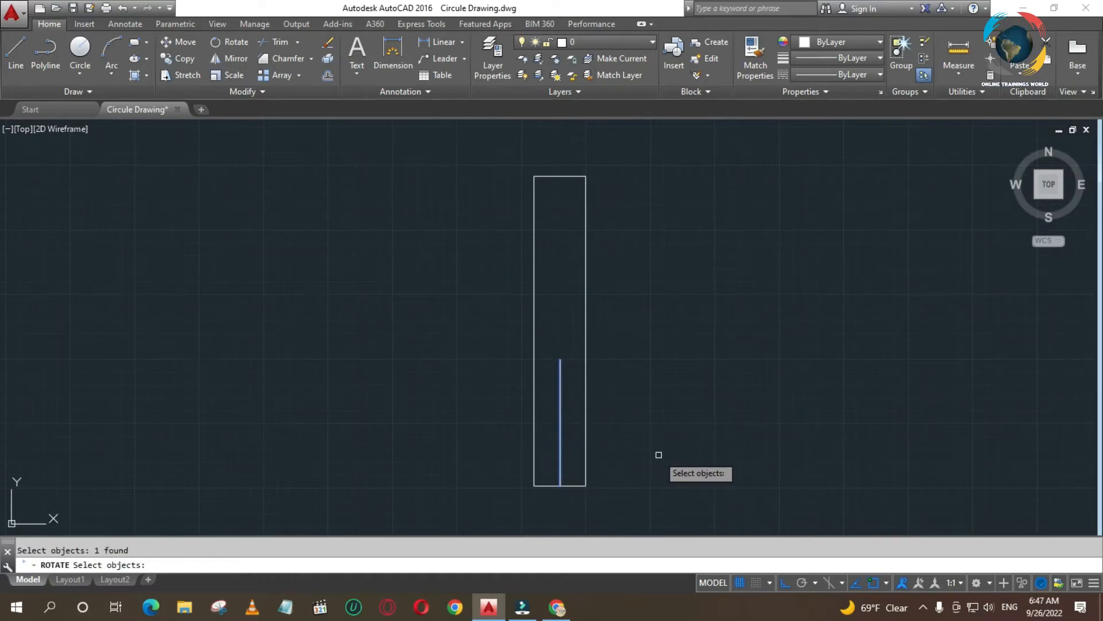
pyautogui.press('Return')
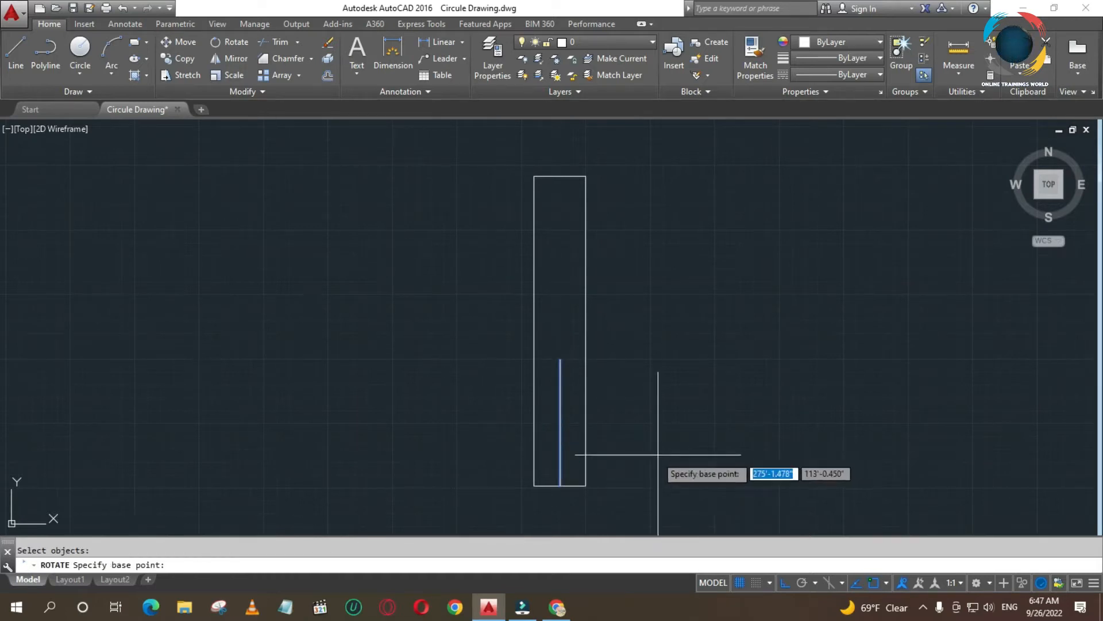
pyautogui.click(561, 485)
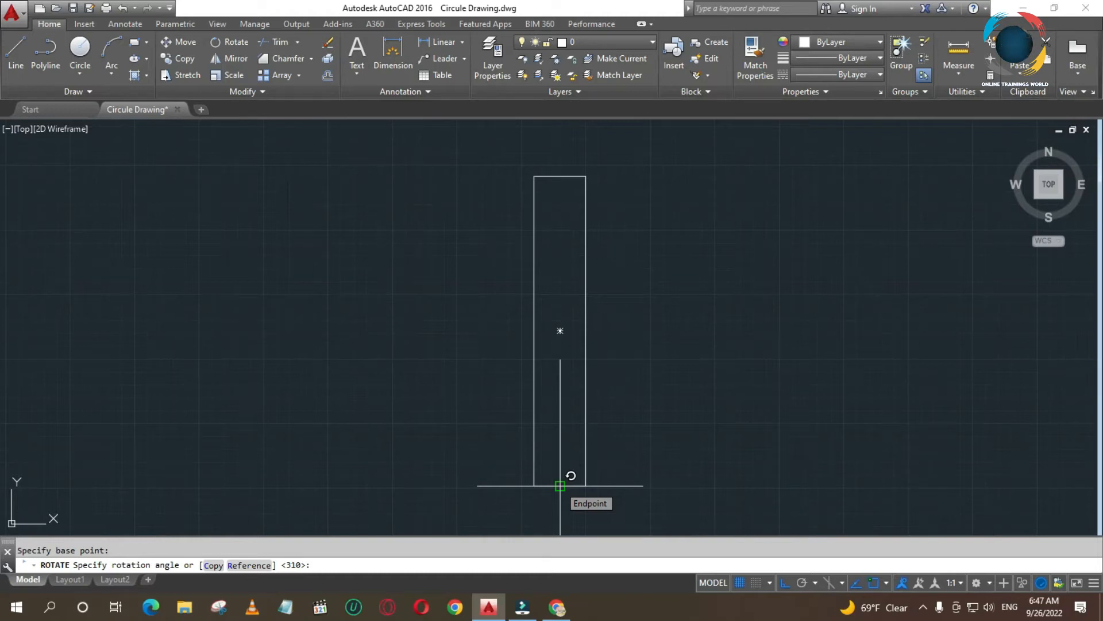
pyautogui.write('30')
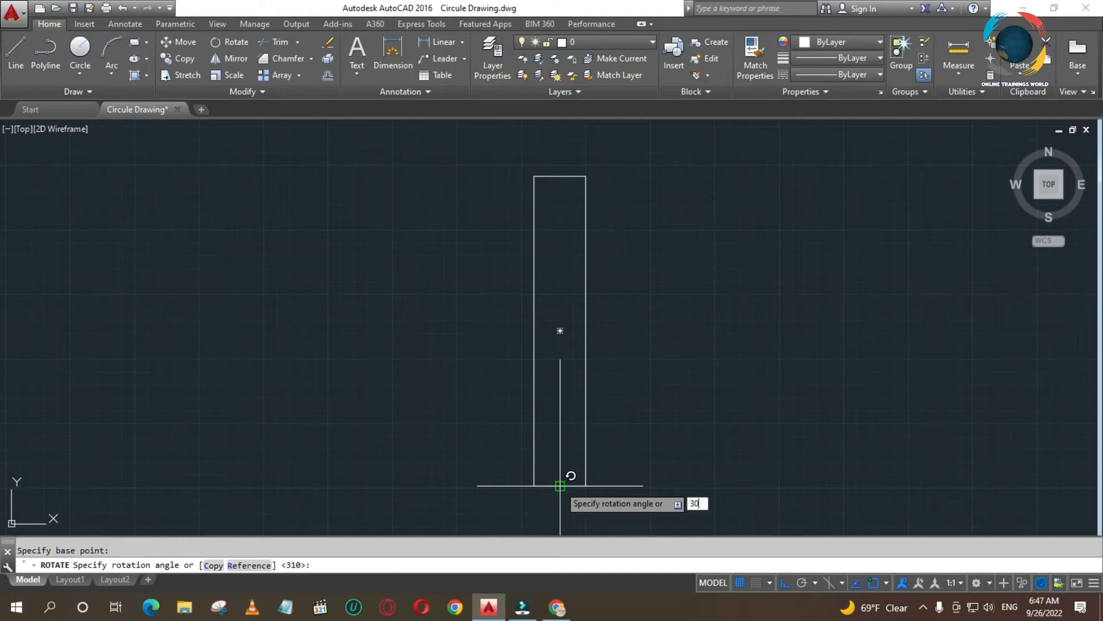
pyautogui.press('Return')
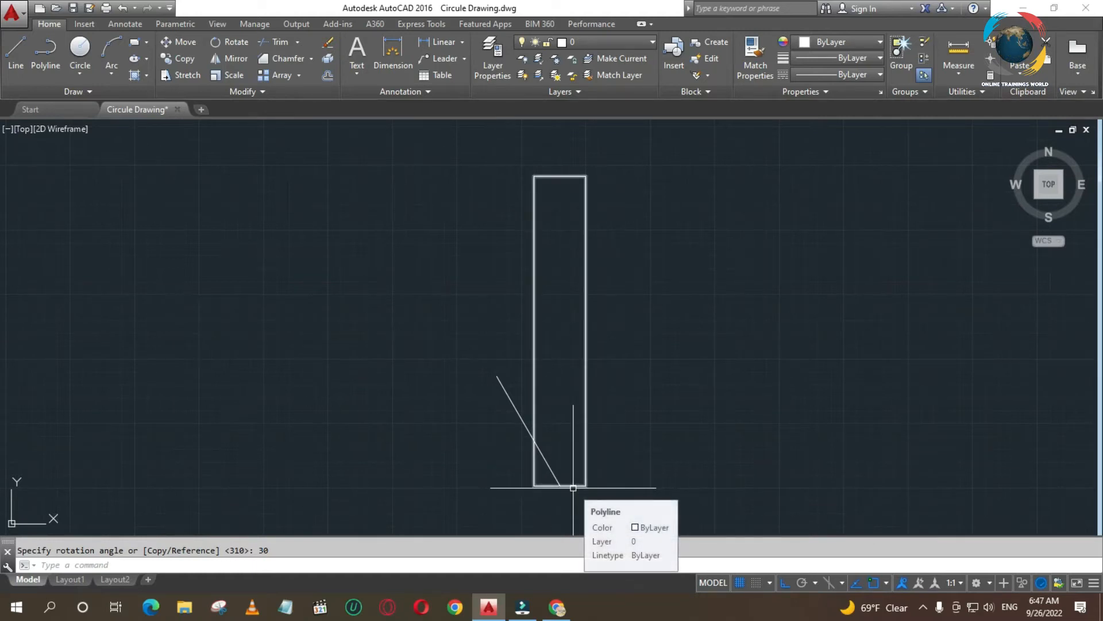
# Try a rotated copy of the slanted line at -30 degrees about its lower endpoint, and delete the copy.
pyautogui.press('Return')
pyautogui.press('Return')
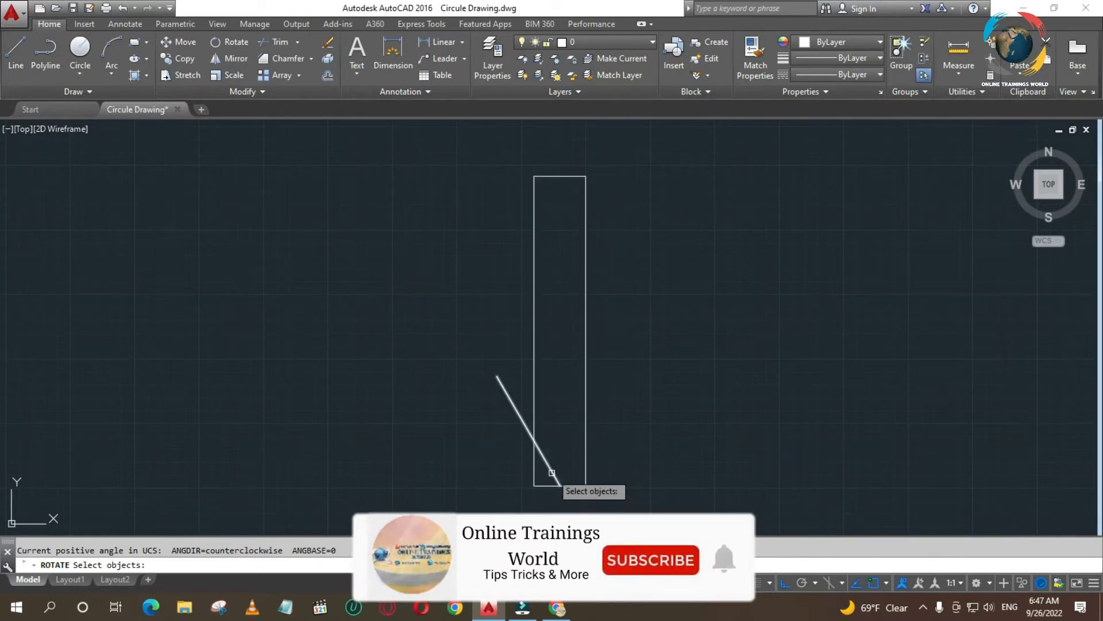
pyautogui.click(552, 473)
pyautogui.press('Return')
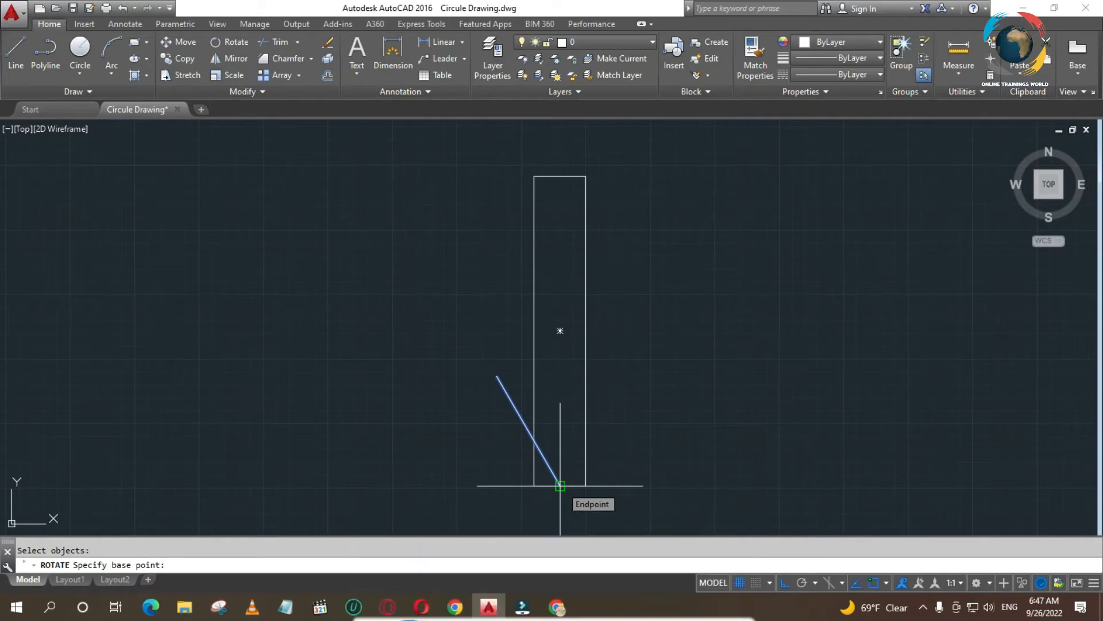
pyautogui.click(560, 486)
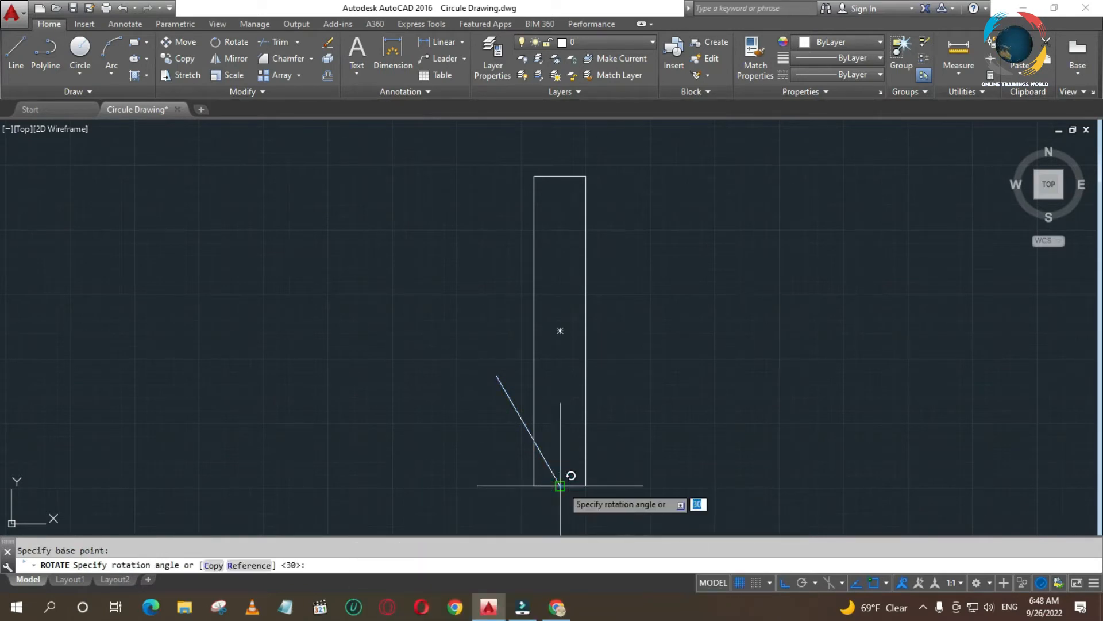
pyautogui.rightClick(560, 486)
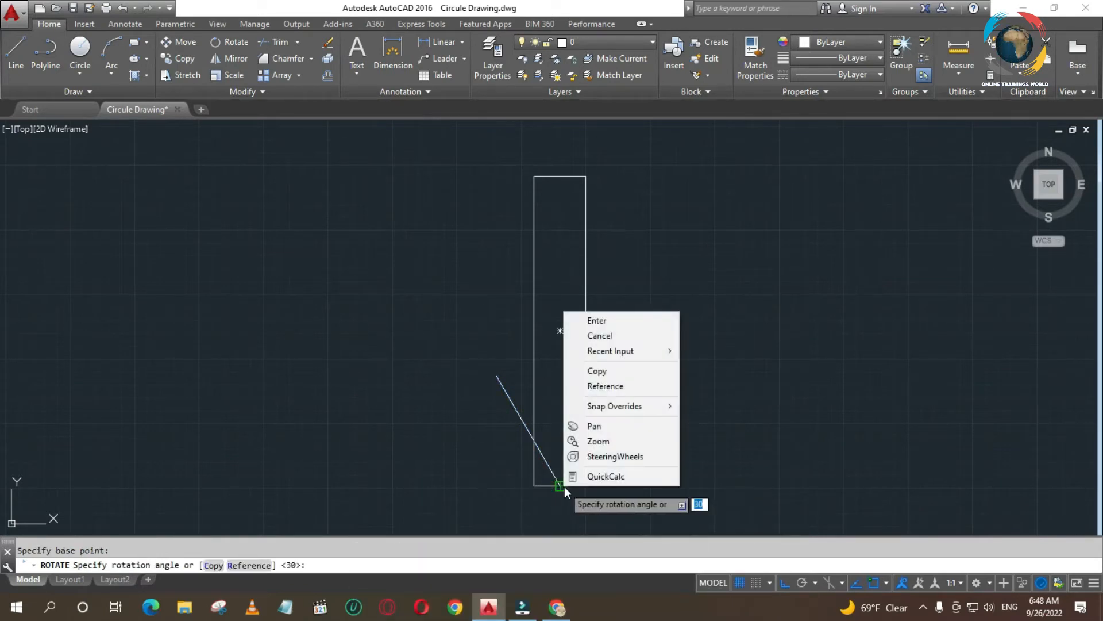
pyautogui.click(613, 372)
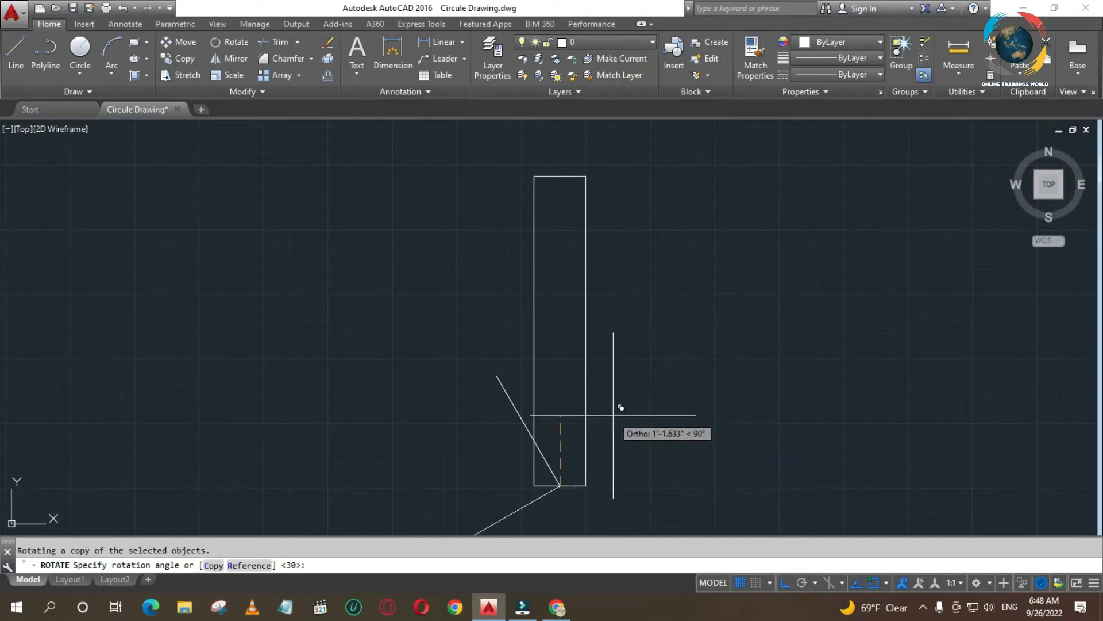
pyautogui.write('-30')
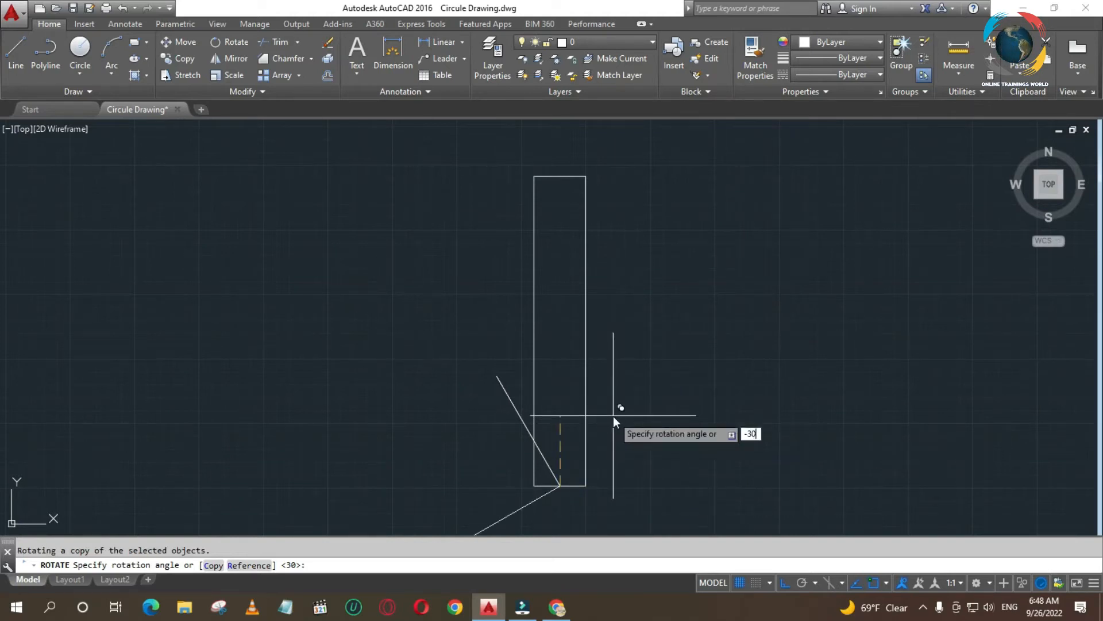
pyautogui.press('Return')
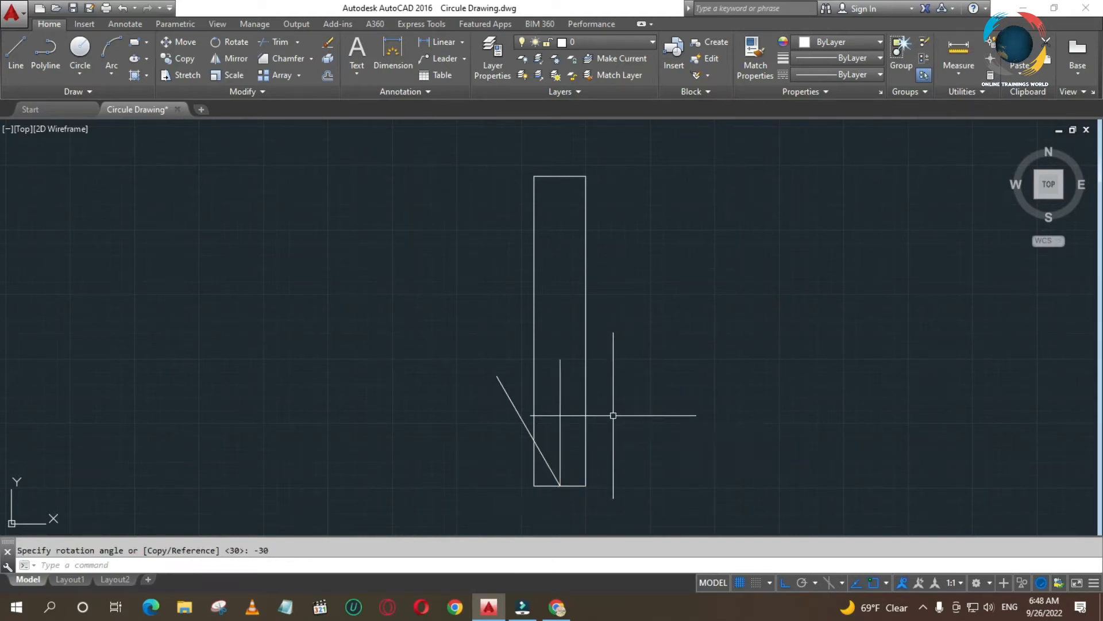
pyautogui.click(560, 416)
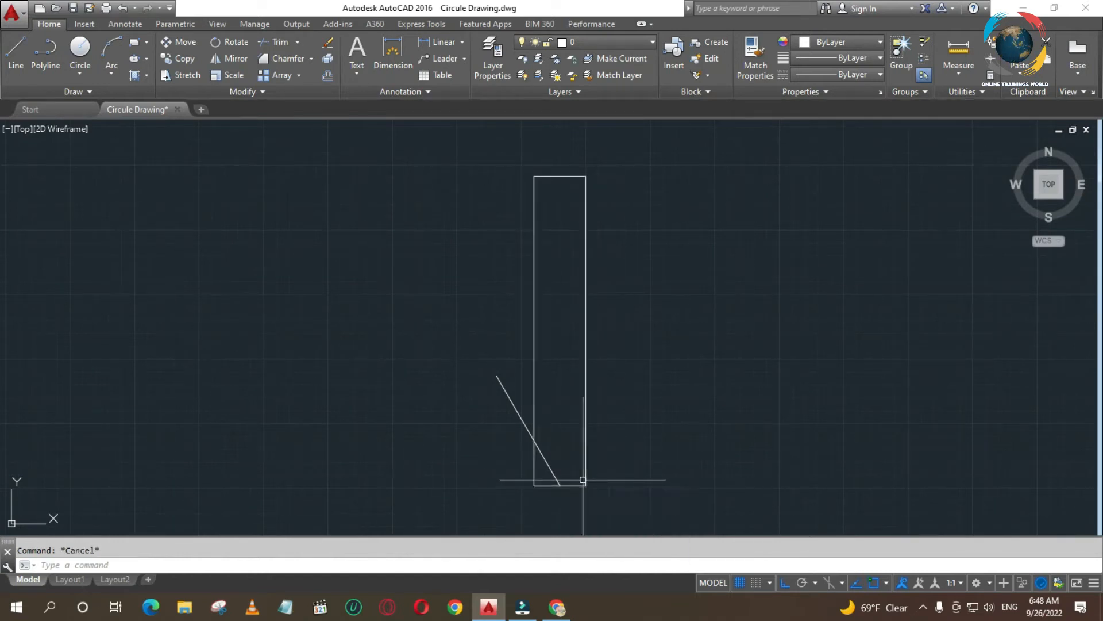
# Rotate a copy of the slanted line by 300 degrees about its lower endpoint on the rectangle's bottom edge.
pyautogui.press('Return')
pyautogui.click(550, 469)
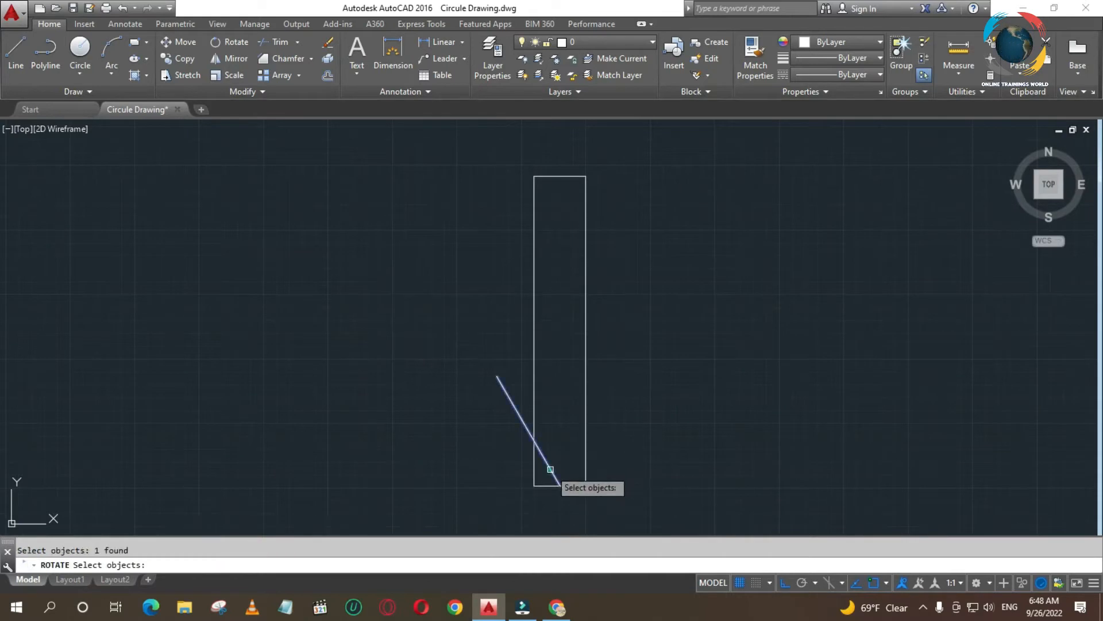
pyautogui.press('Return')
pyautogui.click(559, 485)
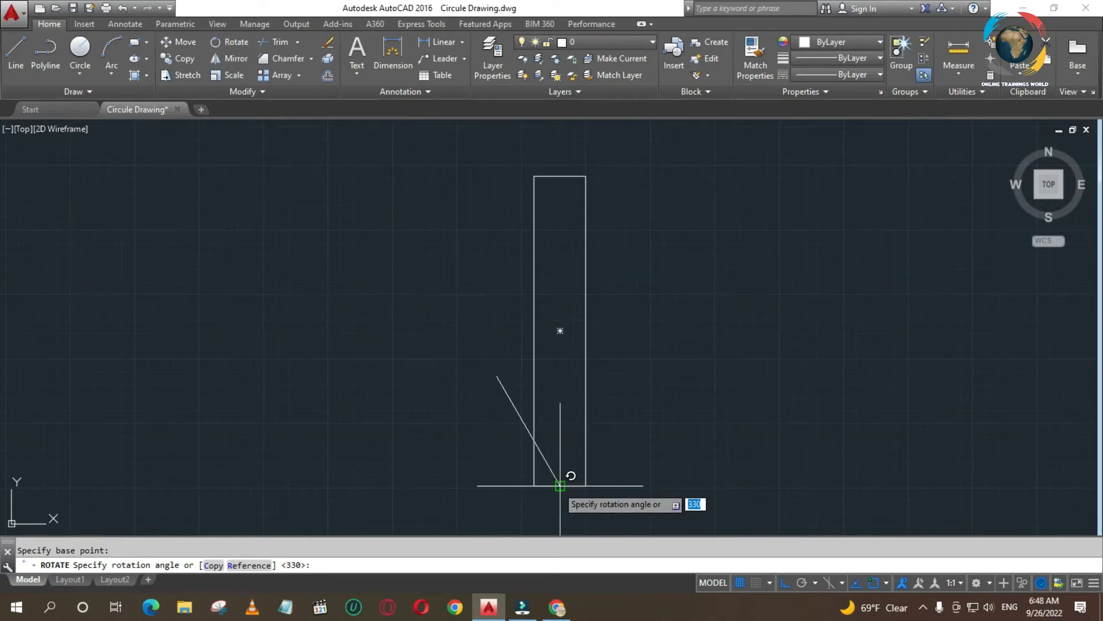
pyautogui.rightClick(557, 486)
pyautogui.click(575, 370)
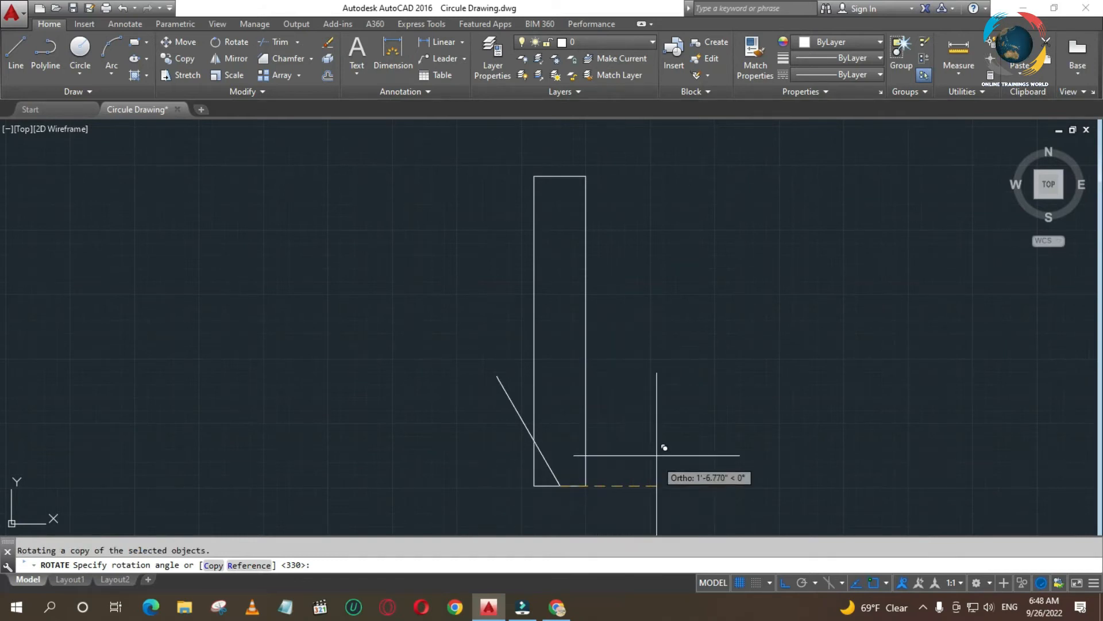
pyautogui.write('300')
pyautogui.press('Return')
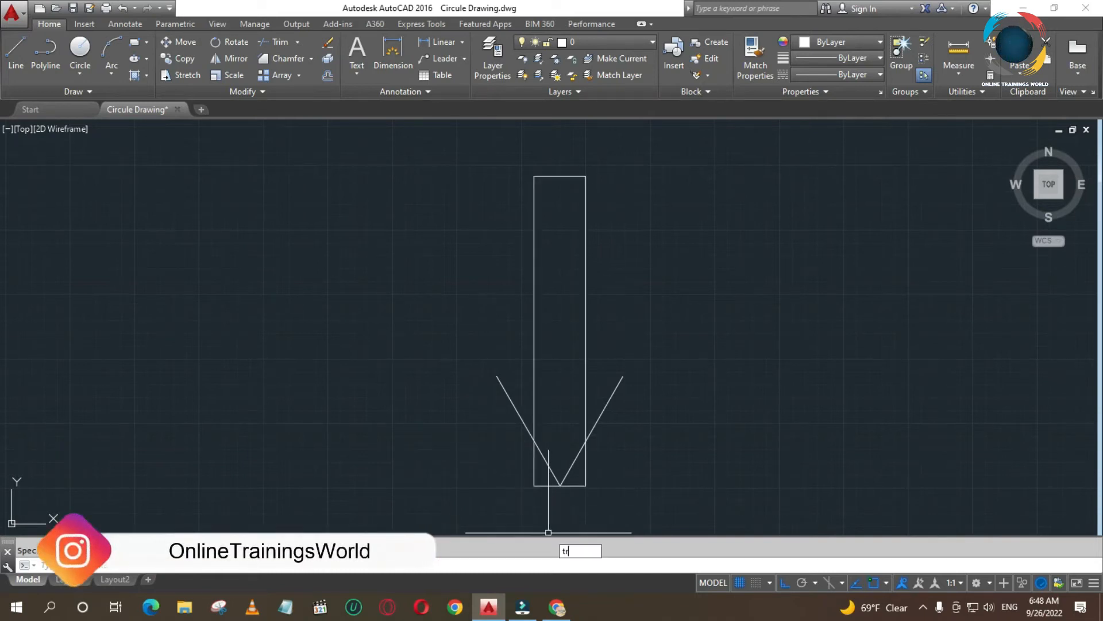
# Trim the slanted lines outside the rectangle and the rectangle's lower corners beyond them, leaving a pointed lower end.
pyautogui.press('Return')
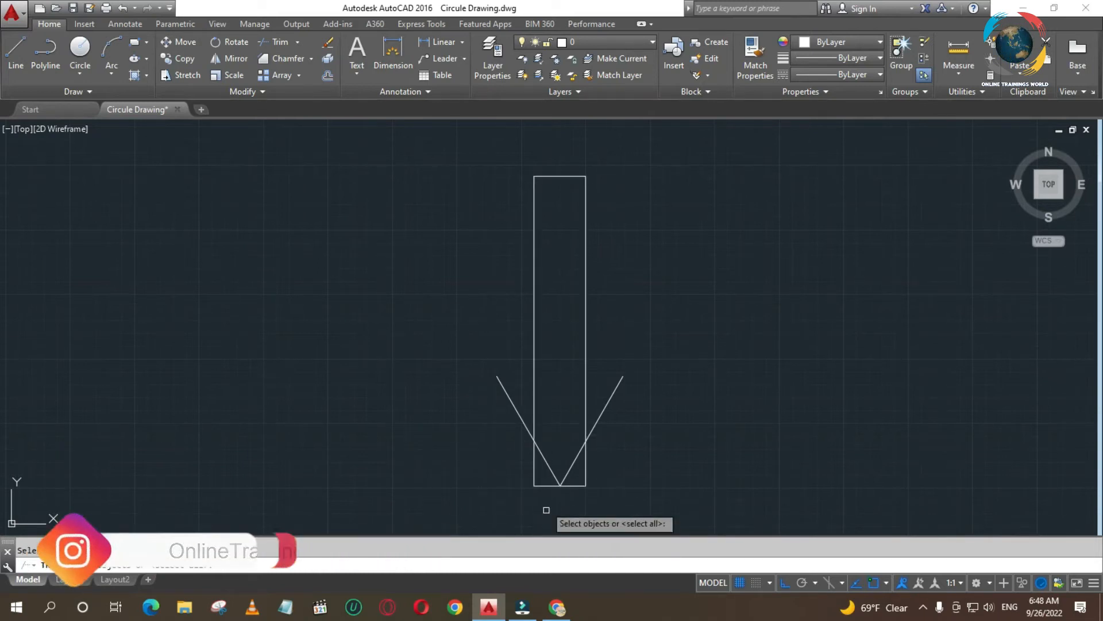
pyautogui.press('Return')
pyautogui.click(523, 426)
pyautogui.click(604, 407)
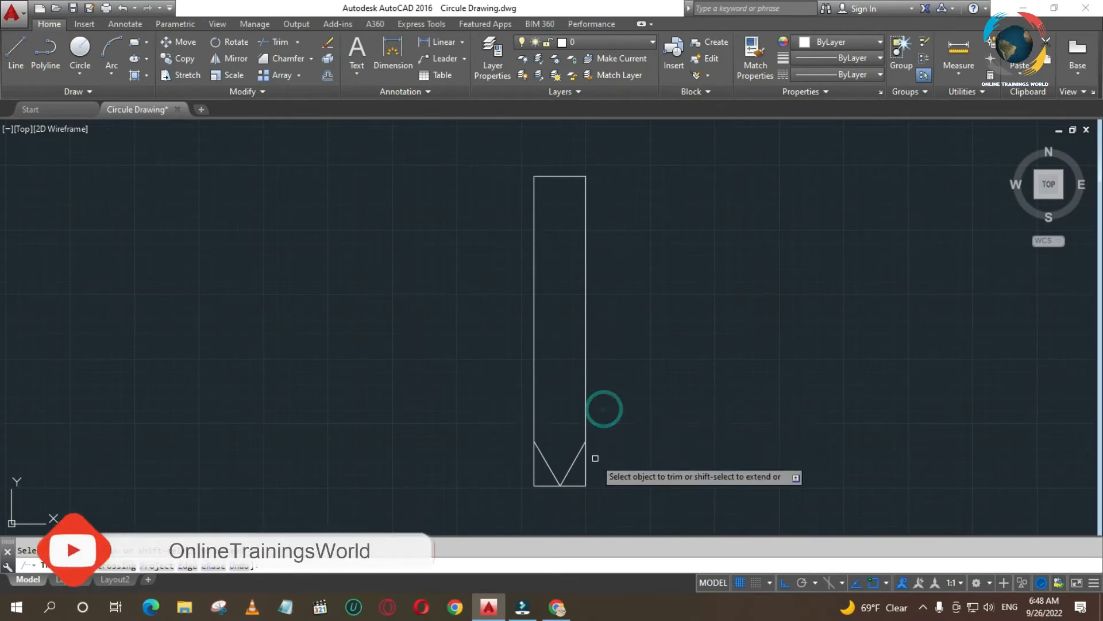
pyautogui.click(586, 462)
pyautogui.click(568, 485)
pyautogui.click(534, 468)
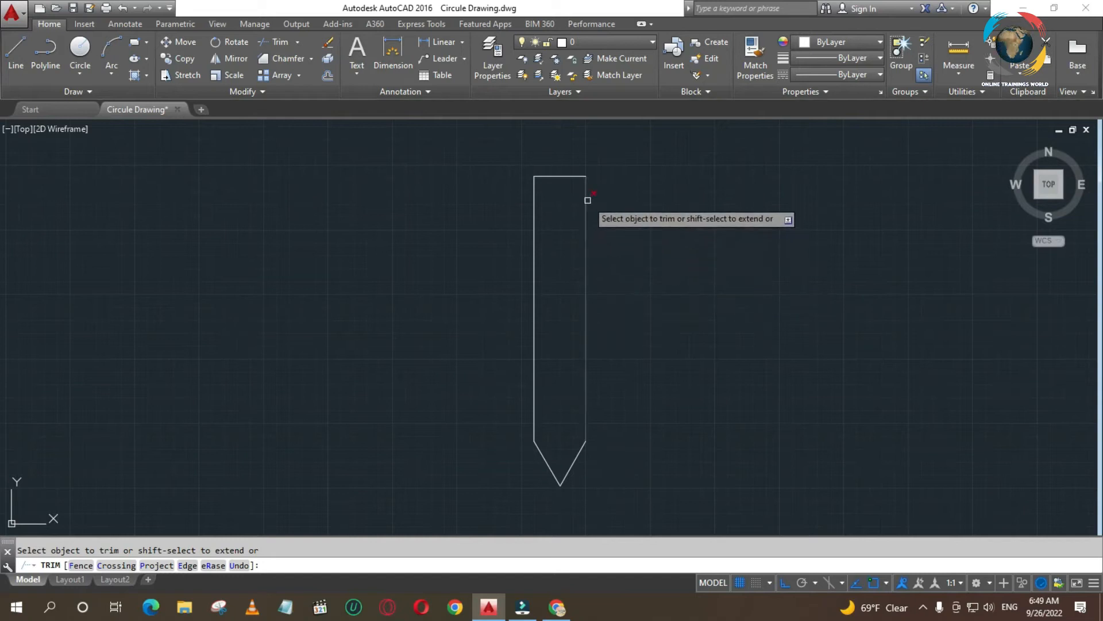
pyautogui.press('Escape')
# Try a 30-unit vertical line downward from the midpoint of the figure's top edge, and delete it.
pyautogui.write('l')
pyautogui.press('Return')
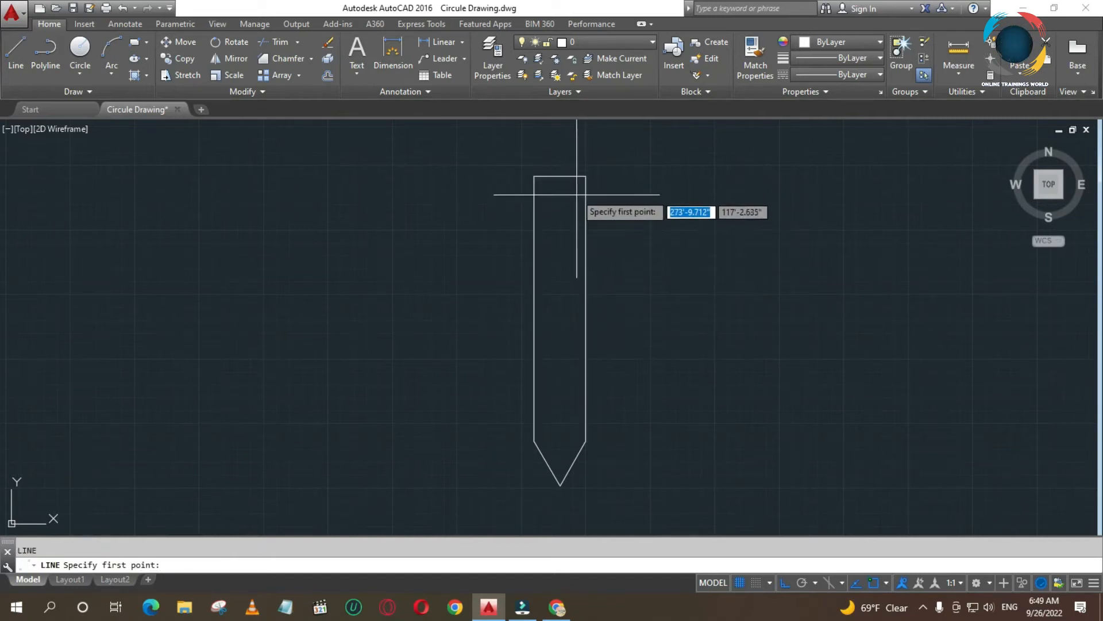
pyautogui.click(560, 176)
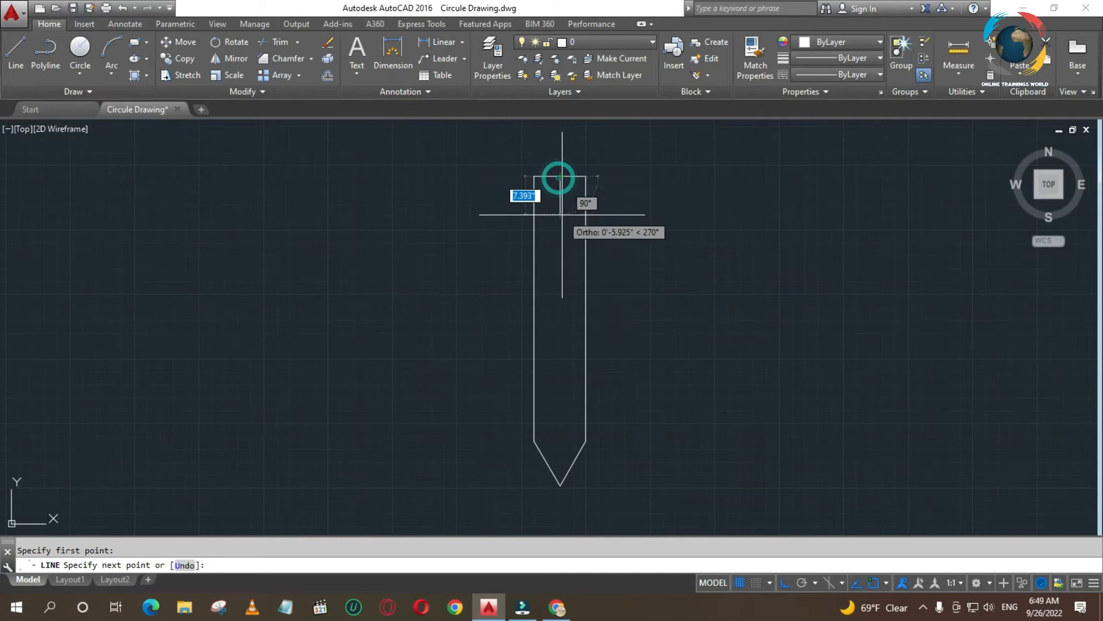
pyautogui.write('30')
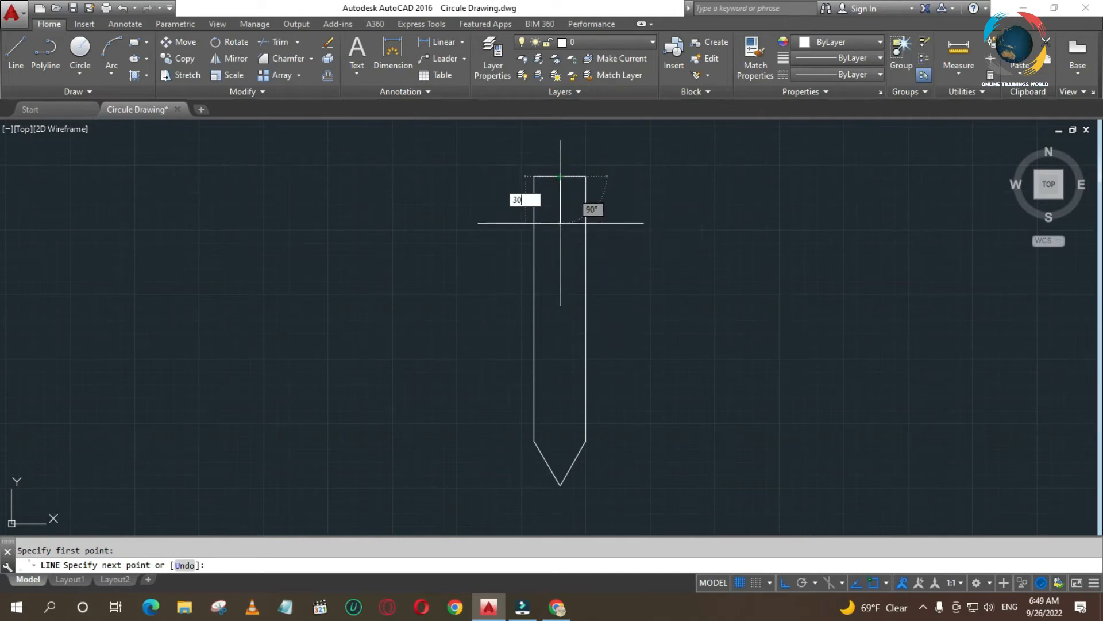
pyautogui.press('Return')
pyautogui.press('Return')
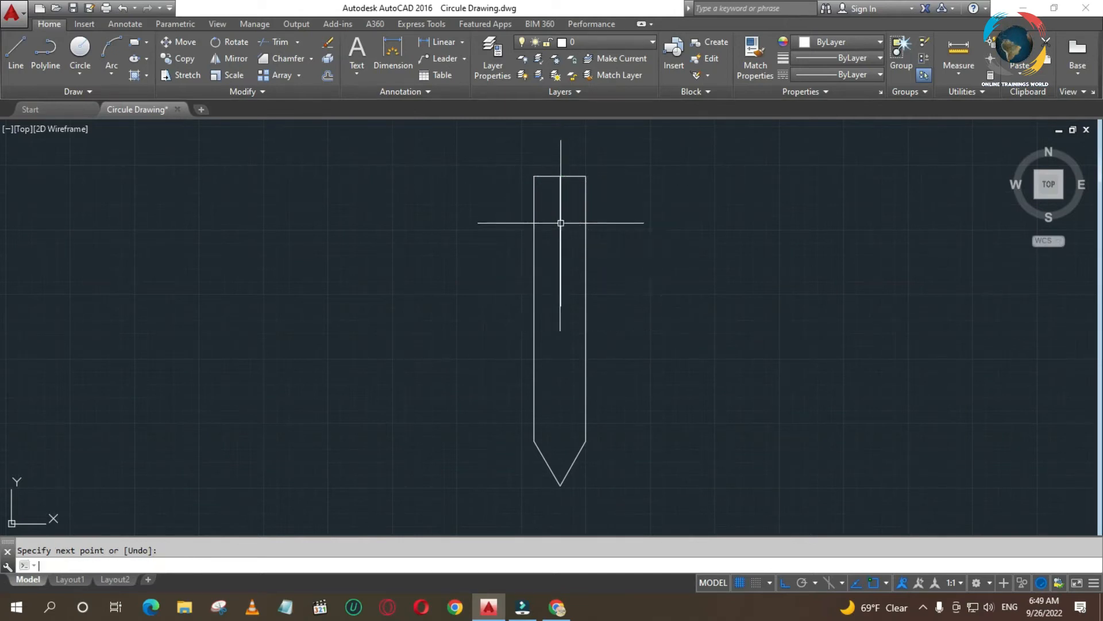
pyautogui.click(562, 288)
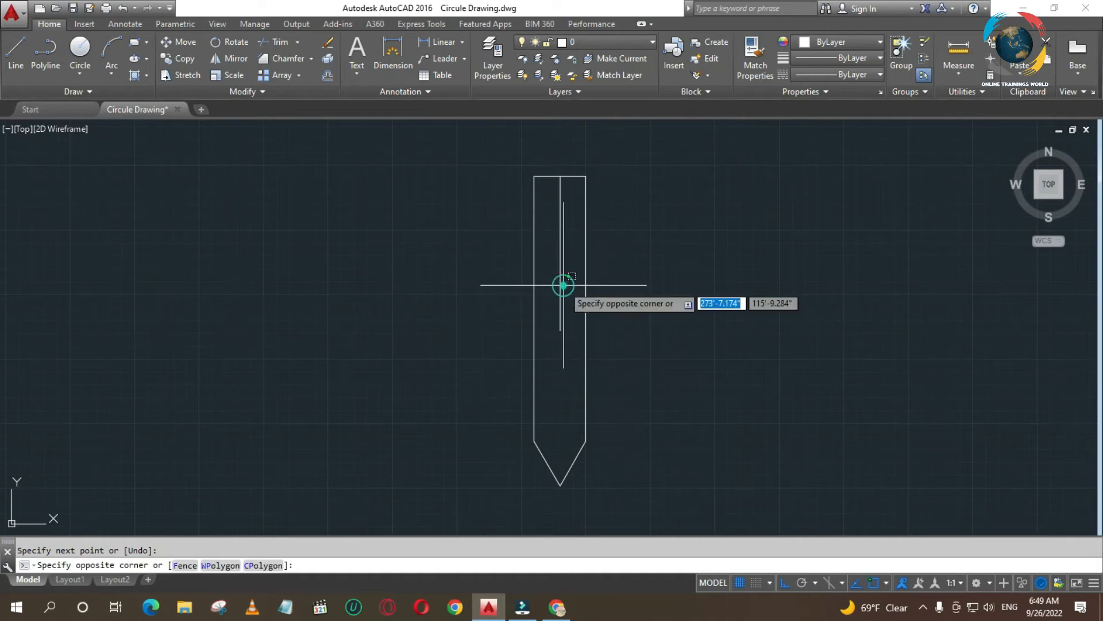
pyautogui.click(560, 288)
pyautogui.press('Delete')
pyautogui.press('Return')
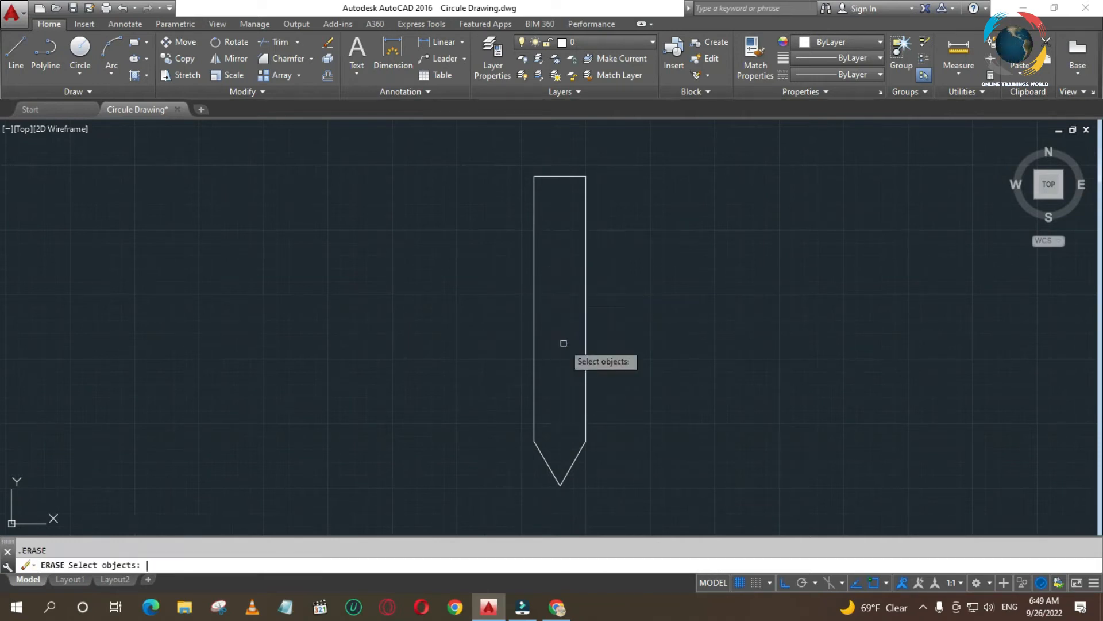
pyautogui.press('Escape')
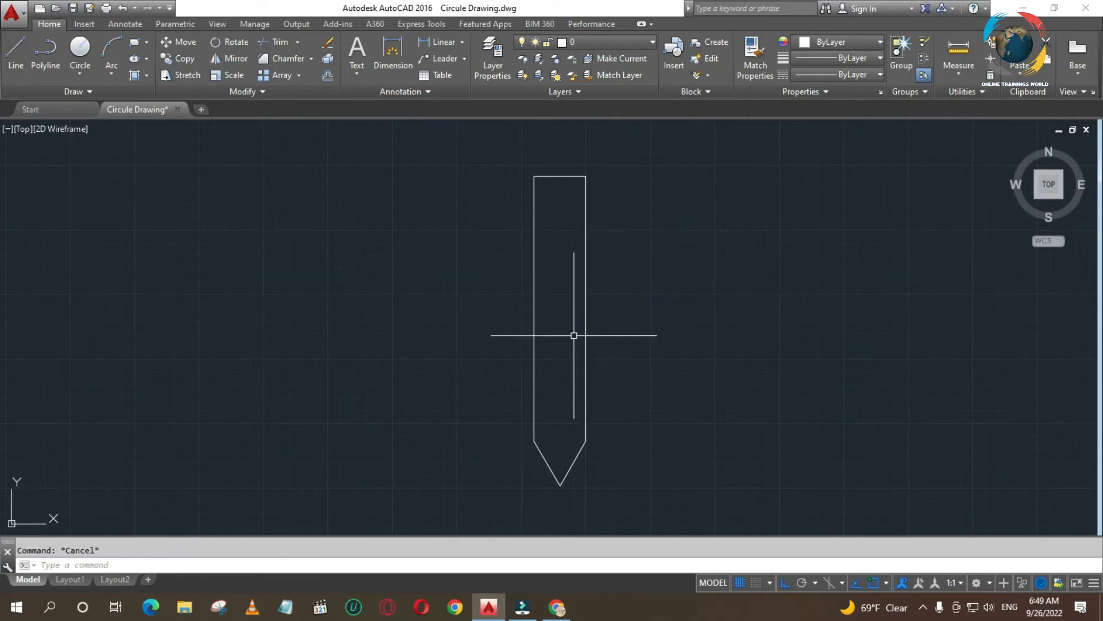
# Draw a 3-unit vertical line downward from the midpoint of the figure's top edge.
pyautogui.write('l')
pyautogui.press('Return')
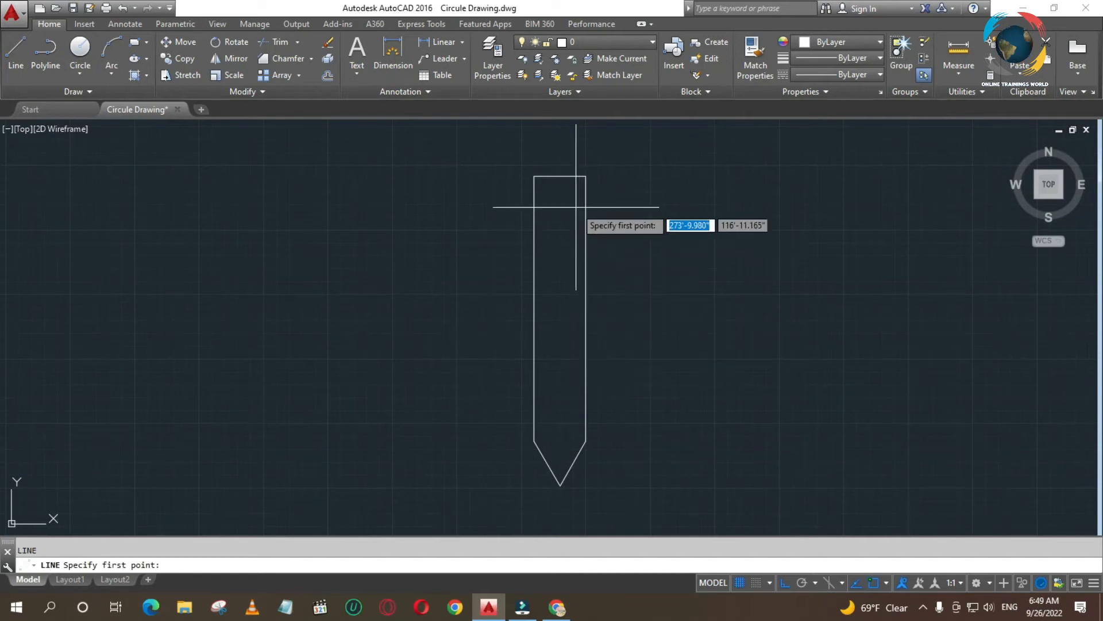
pyautogui.click(560, 176)
pyautogui.write('3')
pyautogui.press('Return')
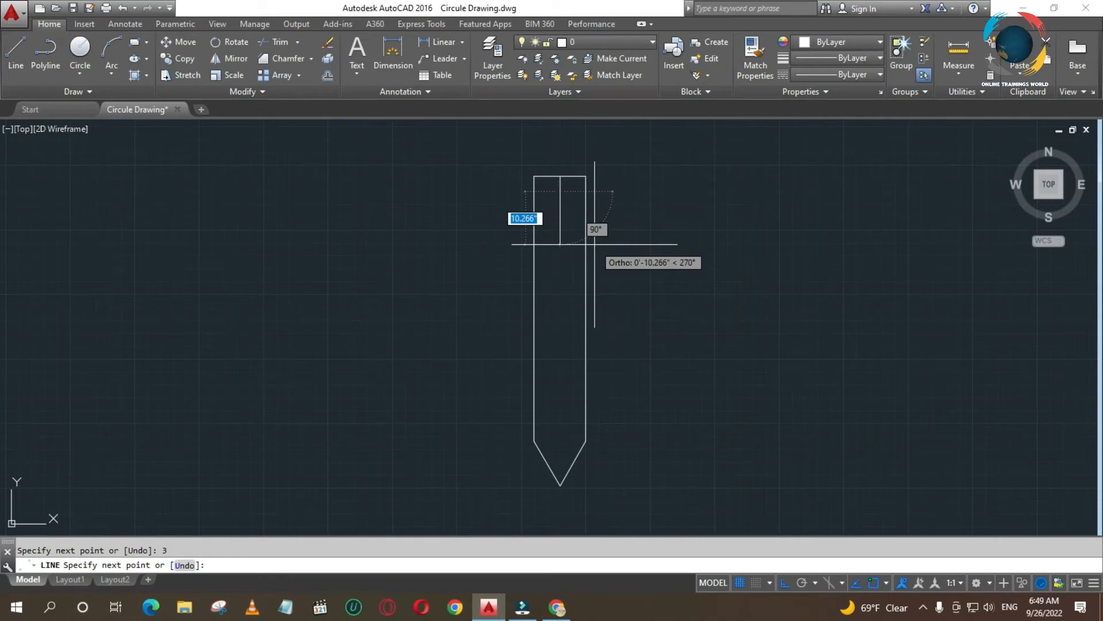
pyautogui.press('Return')
# Offset the short vertical line at the top edge by 0.8 to both sides.
pyautogui.write('z')
pyautogui.press('Return')
pyautogui.click(514, 129)
pyautogui.click(636, 226)
pyautogui.press('Escape')
pyautogui.write('o')
pyautogui.press('Return')
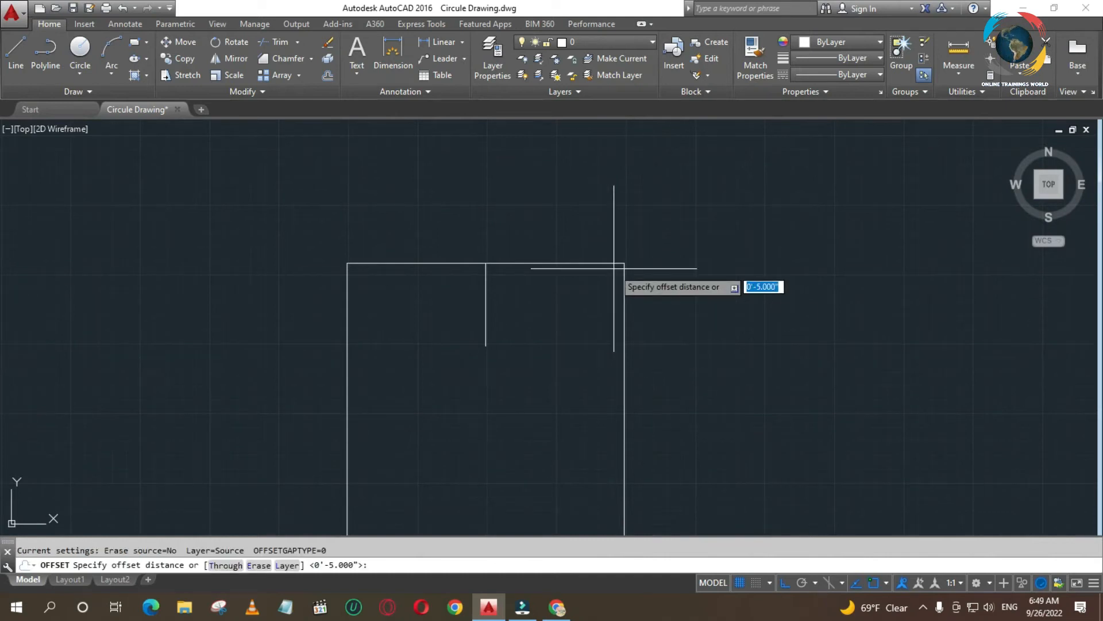
pyautogui.write('.8')
pyautogui.press('Return')
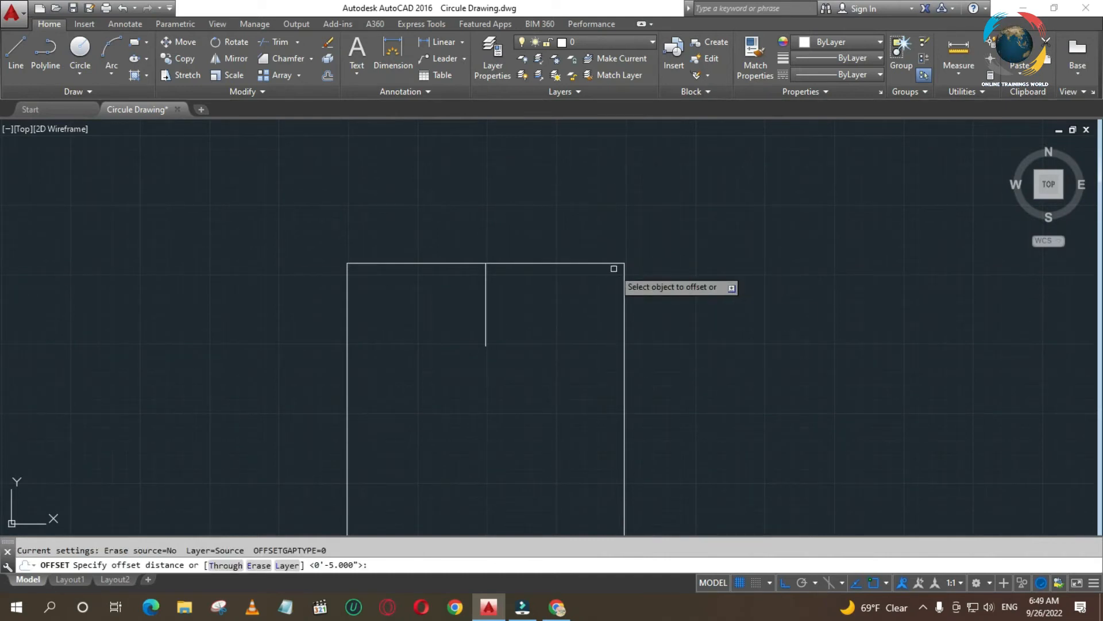
pyautogui.click(486, 302)
pyautogui.click(546, 305)
pyautogui.click(485, 306)
pyautogui.click(458, 305)
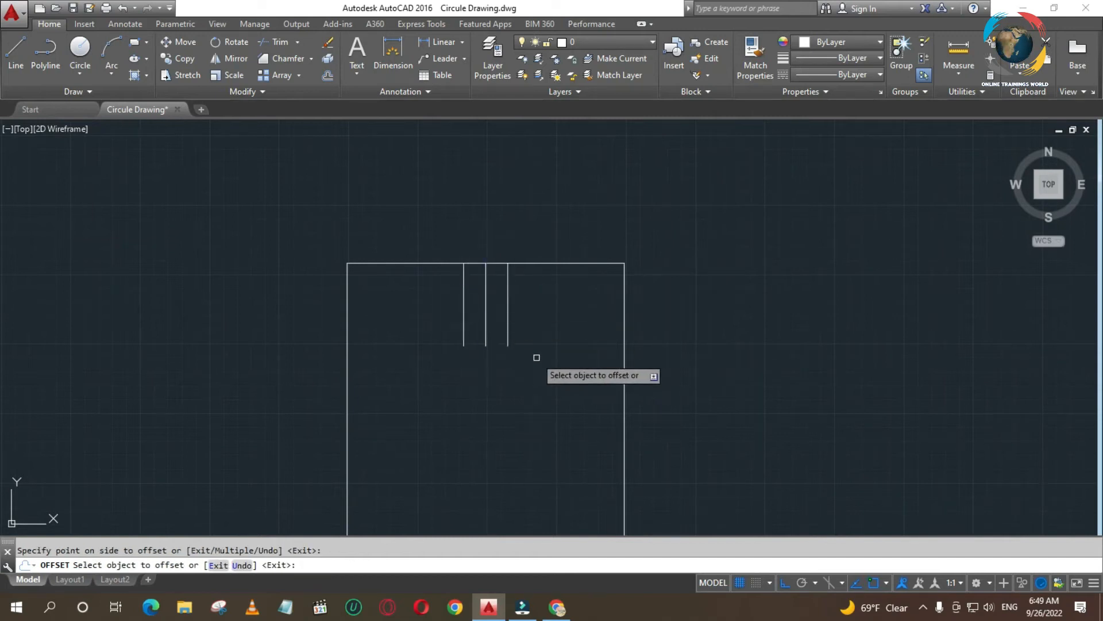
pyautogui.press('Escape')
# Delete the middle vertical line and join the lower ends of the two offset lines with a horizontal line.
pyautogui.click(486, 320)
pyautogui.press('Delete')
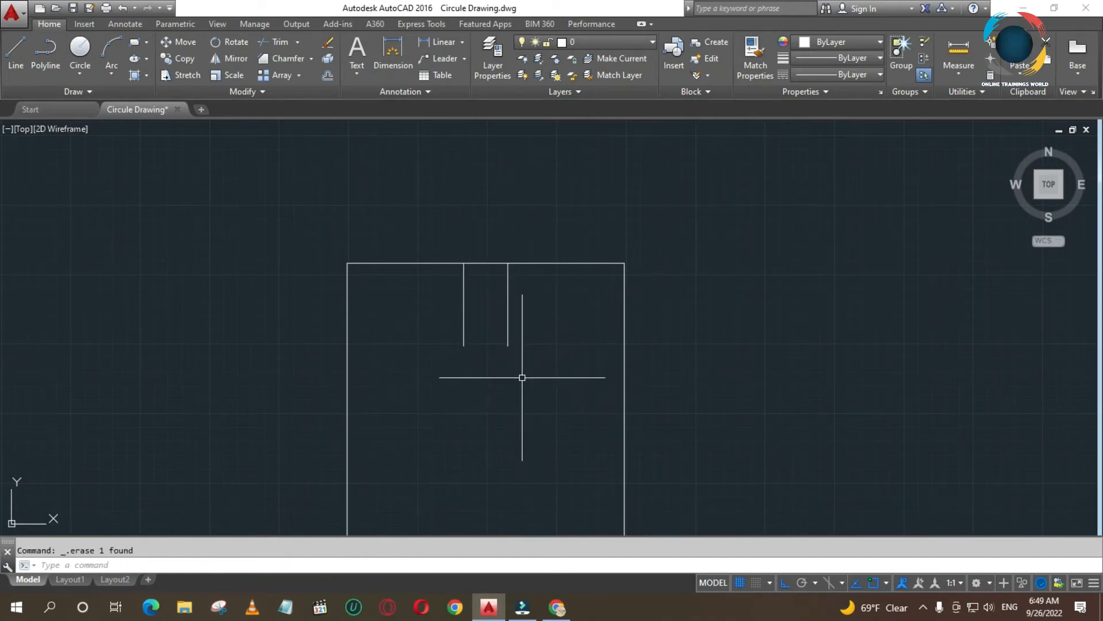
pyautogui.write('l')
pyautogui.press('Return')
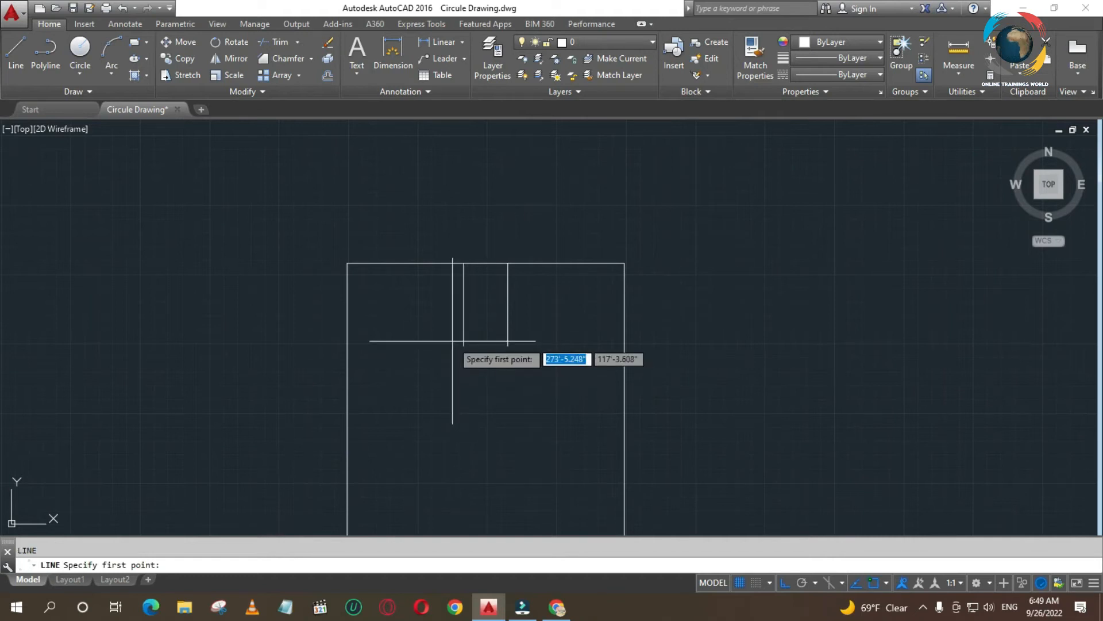
pyautogui.click(464, 346)
pyautogui.click(508, 346)
pyautogui.press('Return')
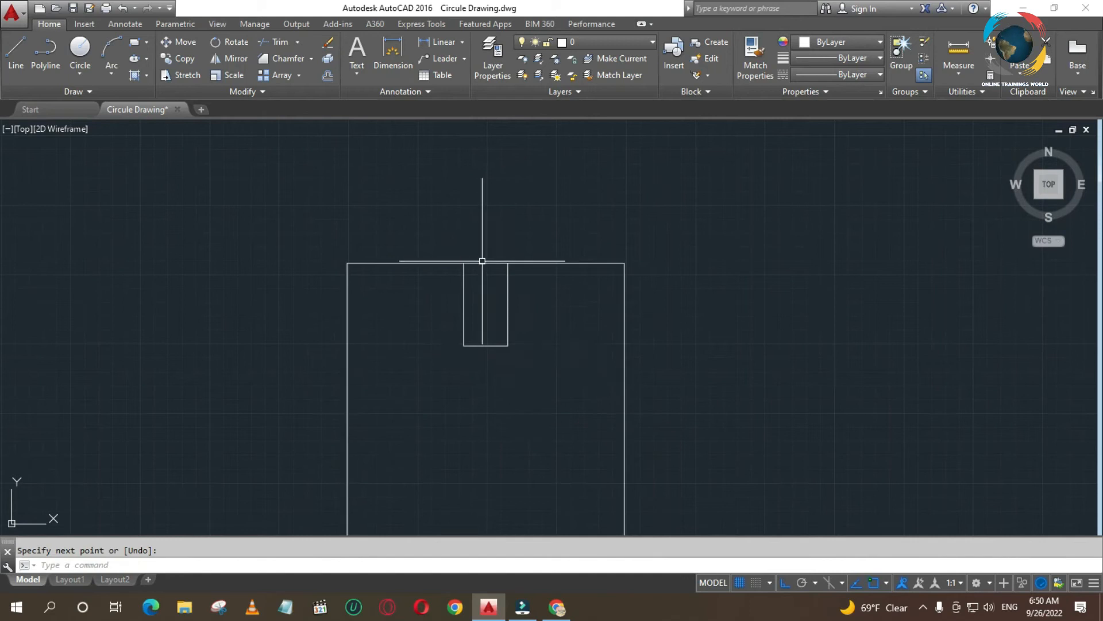
# Trim the top edge between the two short vertical lines to open the slot.
pyautogui.press('Return')
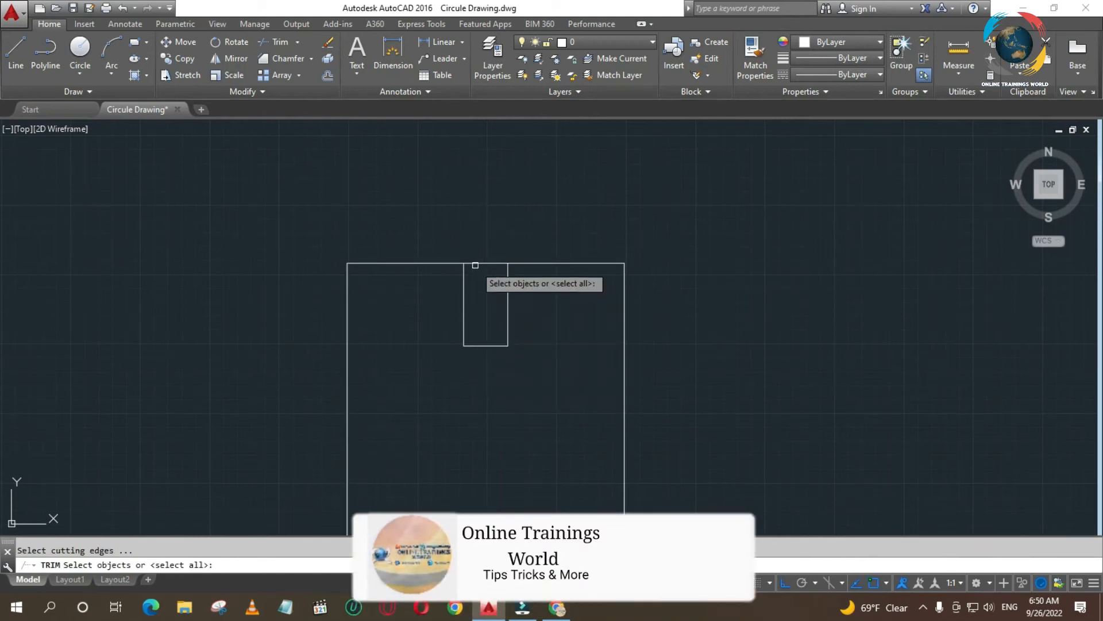
pyautogui.press('Return')
pyautogui.click(480, 259)
pyautogui.press('Escape')
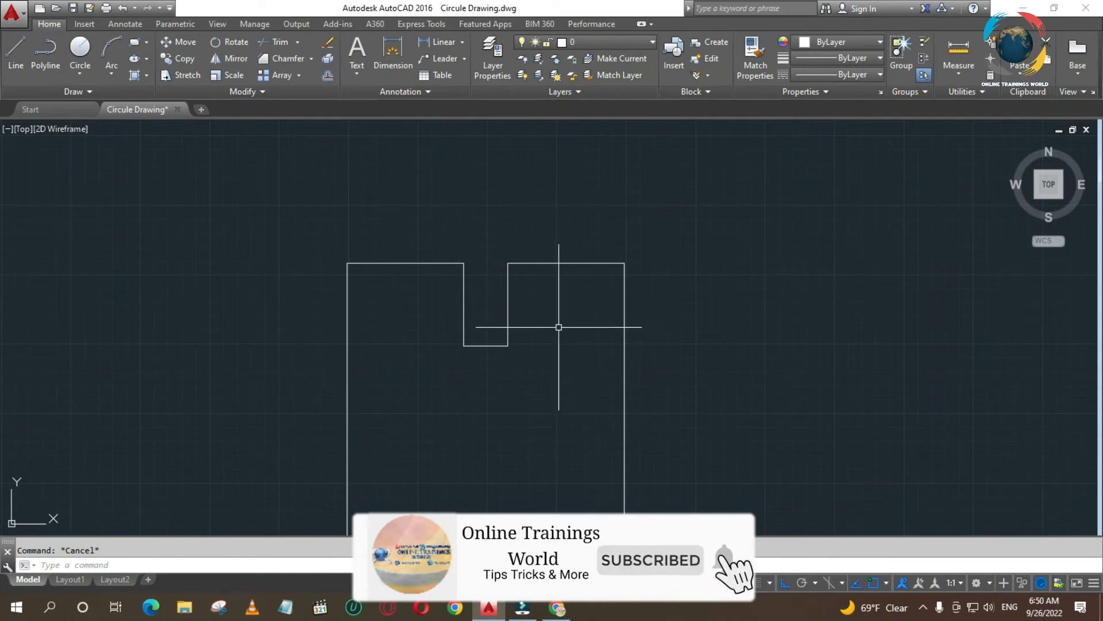
# Try to chamfer the figure's upper-right corner between the top edge and the right side.
pyautogui.write('ch')
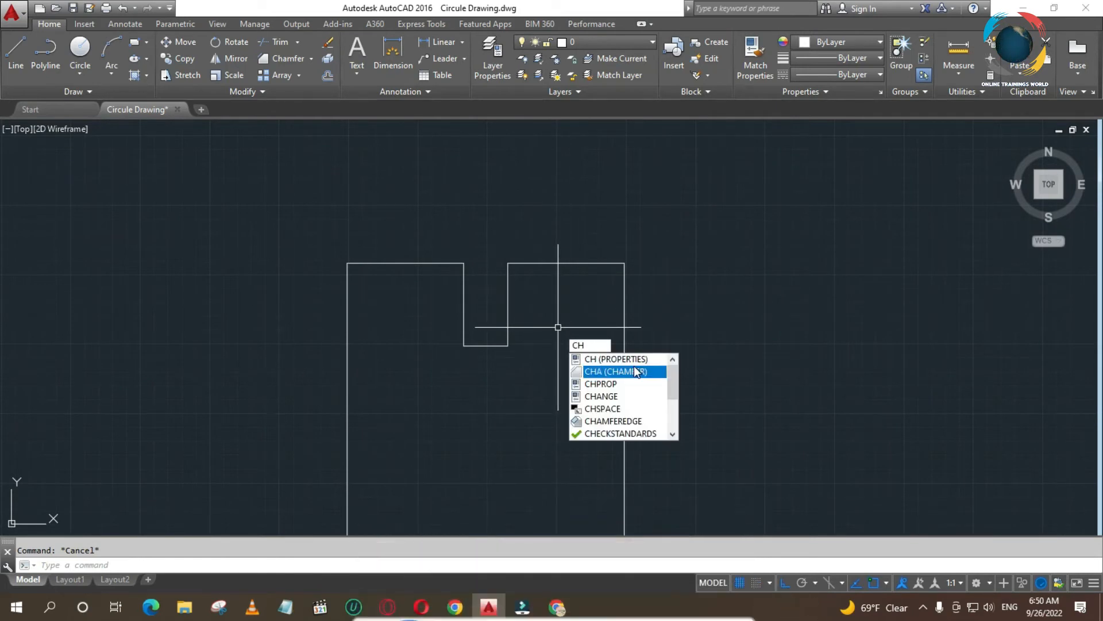
pyautogui.click(625, 373)
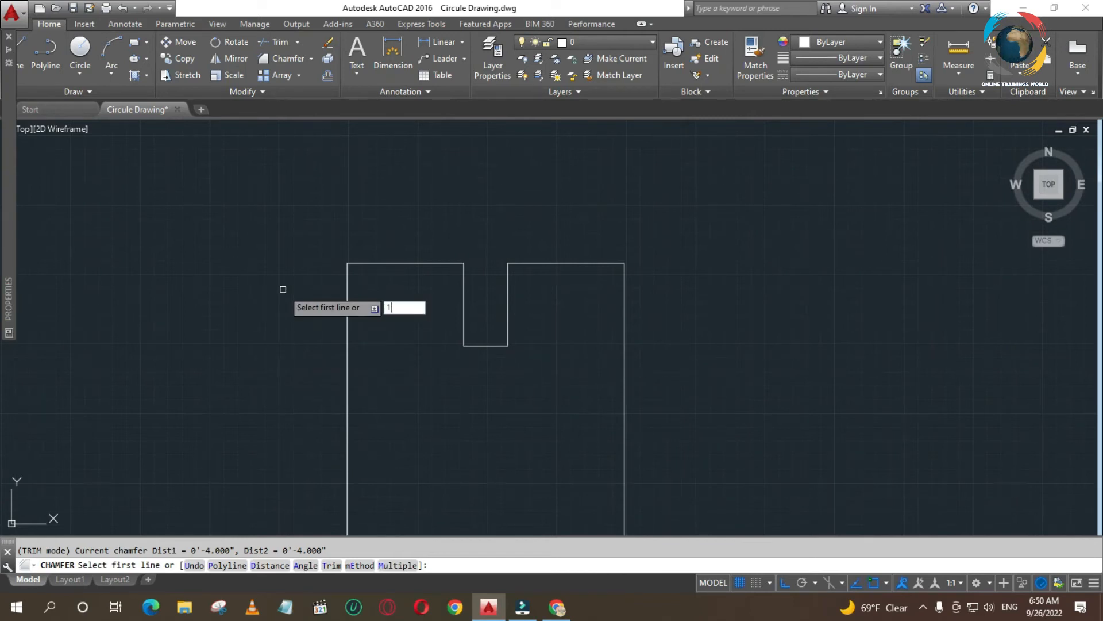
pyautogui.write('1')
pyautogui.press('Return')
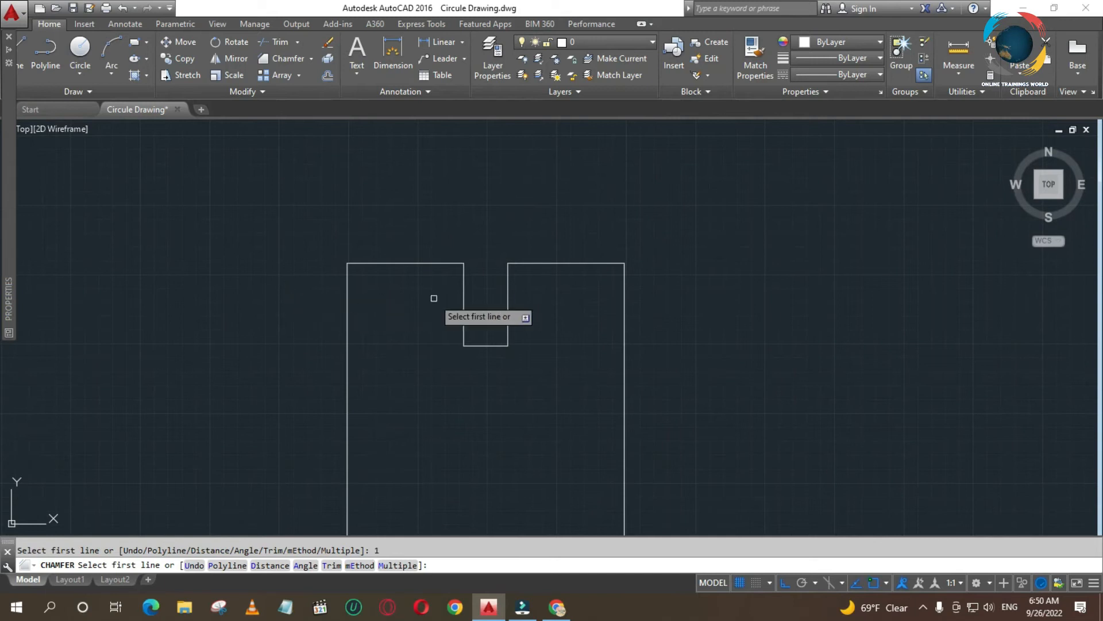
pyautogui.click(592, 263)
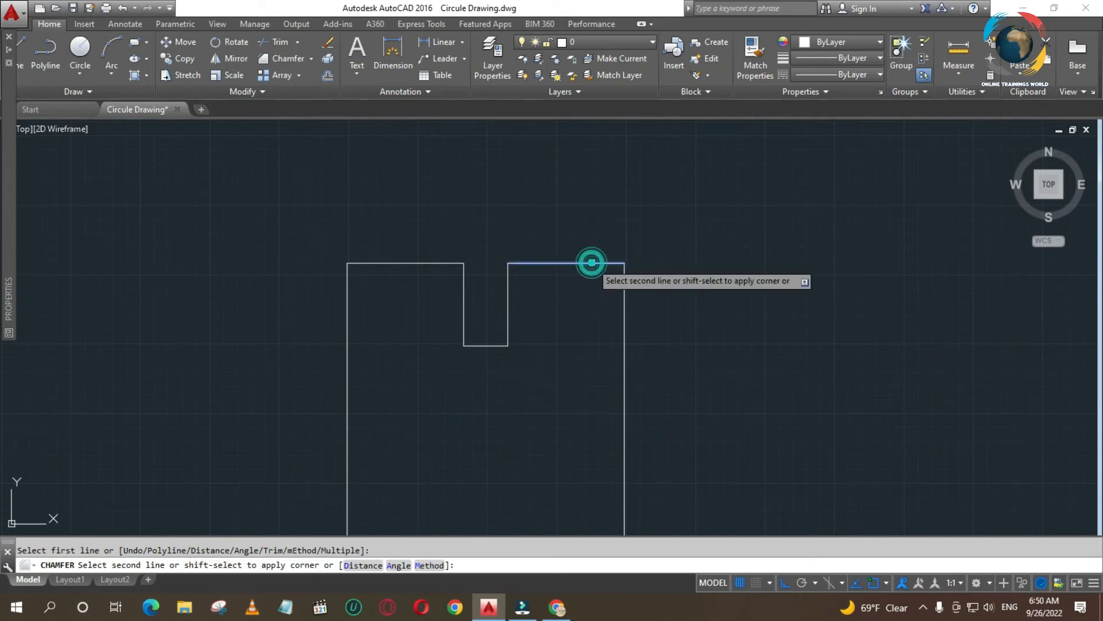
pyautogui.click(623, 273)
pyautogui.press('Escape')
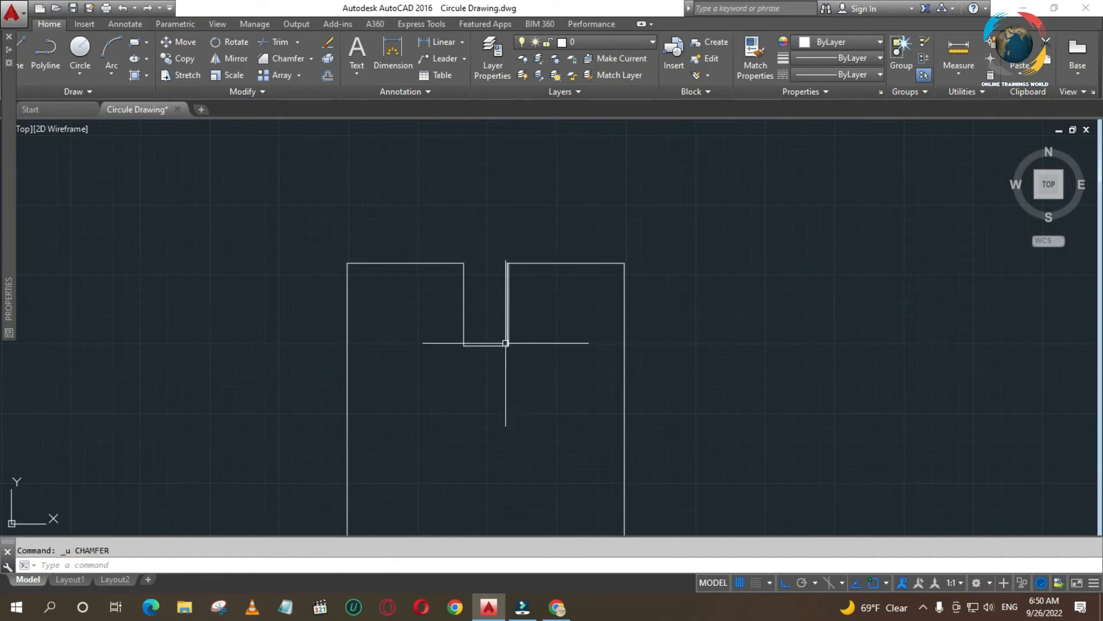
pyautogui.click(528, 601)
pyautogui.click(529, 601)
pyautogui.click(919, 608)
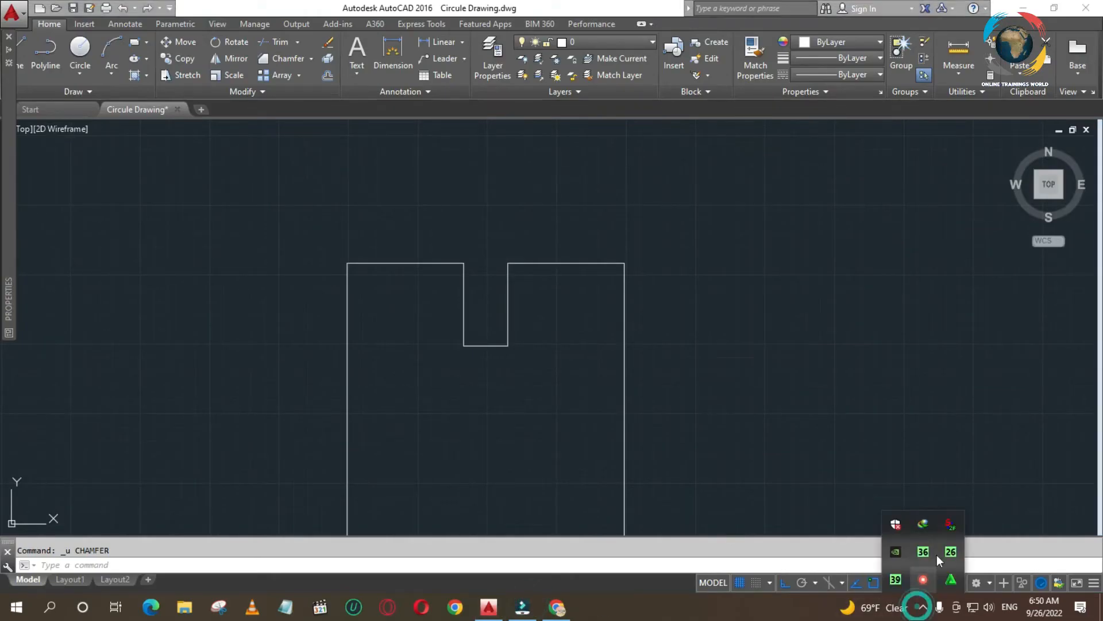
pyautogui.rightClick(923, 580)
pyautogui.click(934, 585)
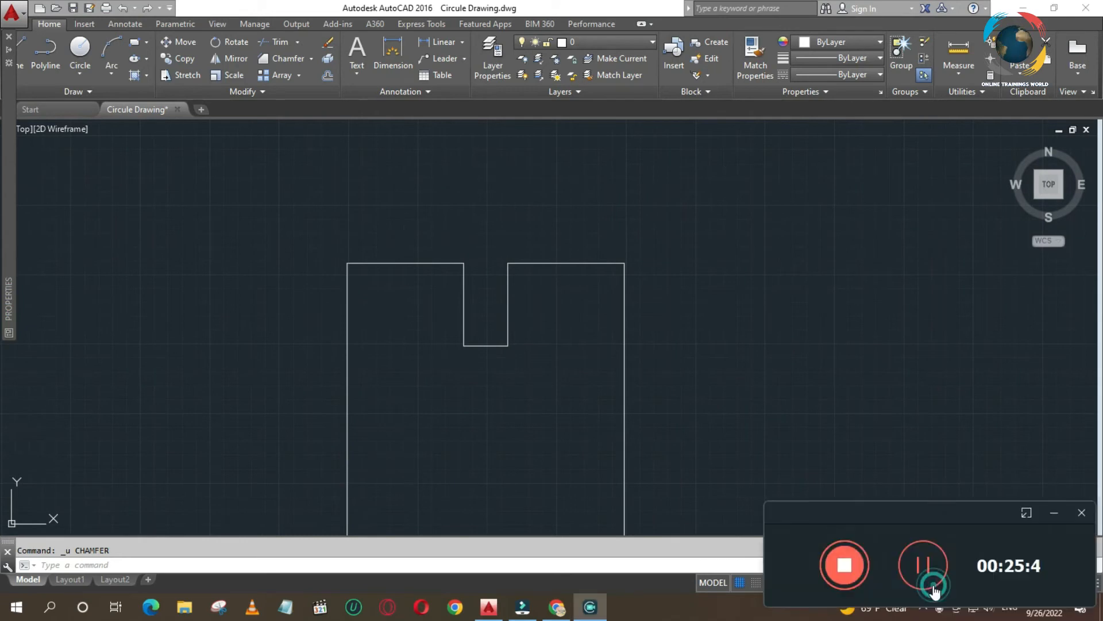
pyautogui.click(920, 569)
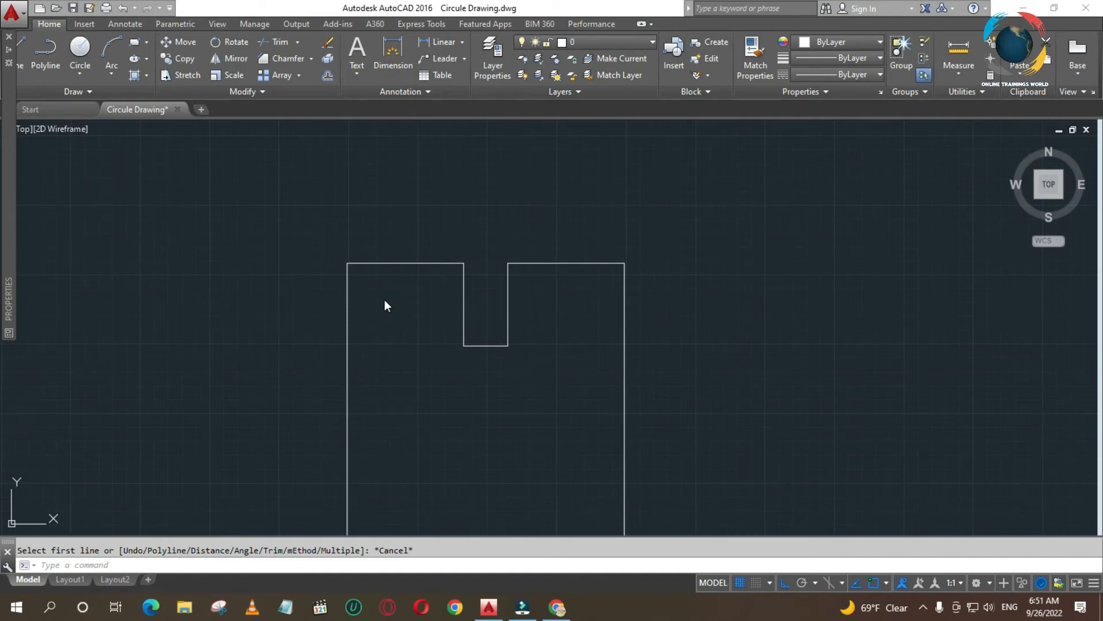
# Chamfer the figure's upper-right corner with both chamfer distances set to 1.
pyautogui.click(287, 58)
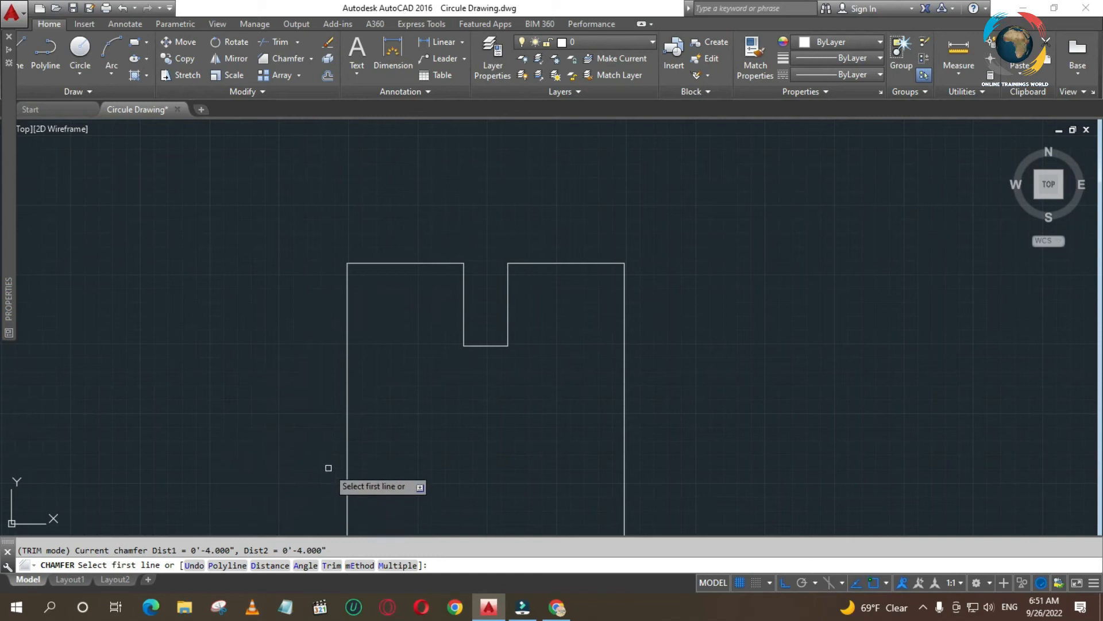
pyautogui.press('Return')
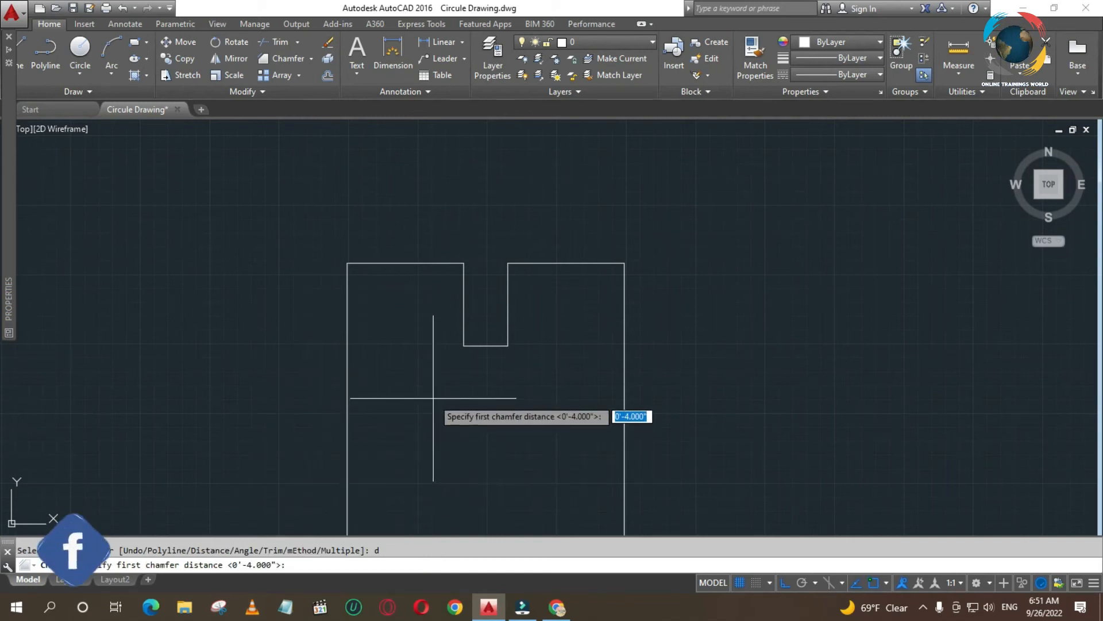
pyautogui.write('1')
pyautogui.press('Return')
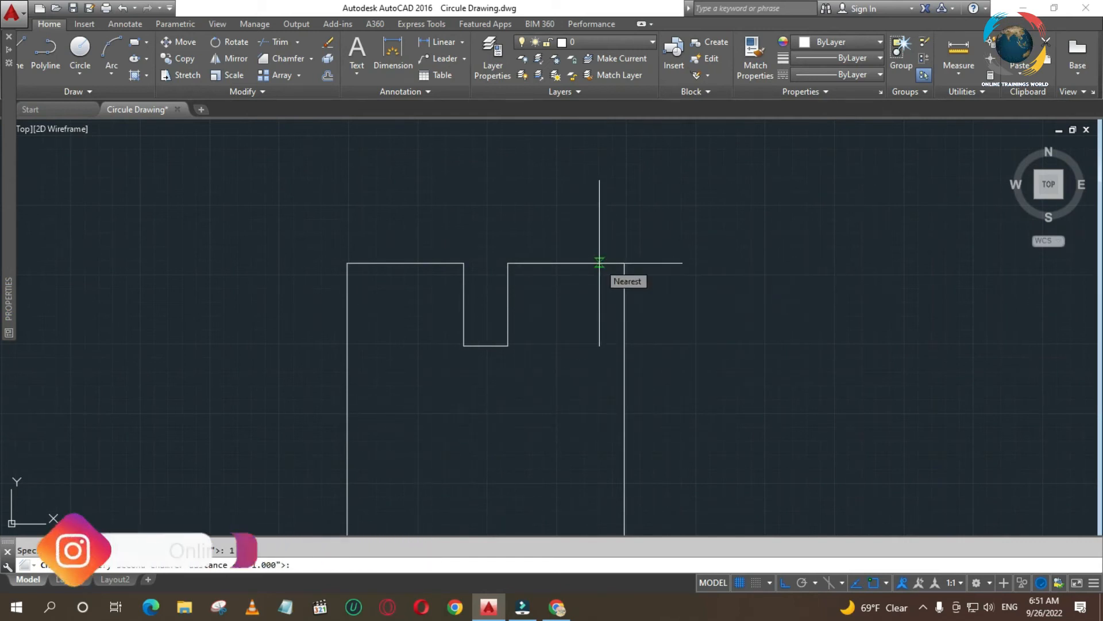
pyautogui.press('Return')
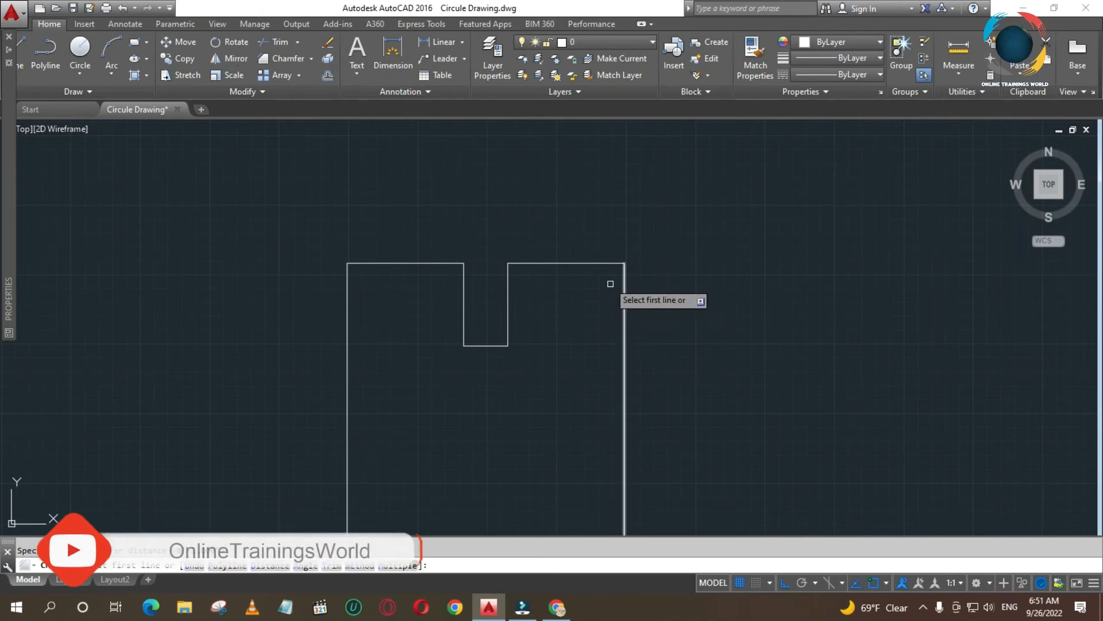
pyautogui.click(603, 263)
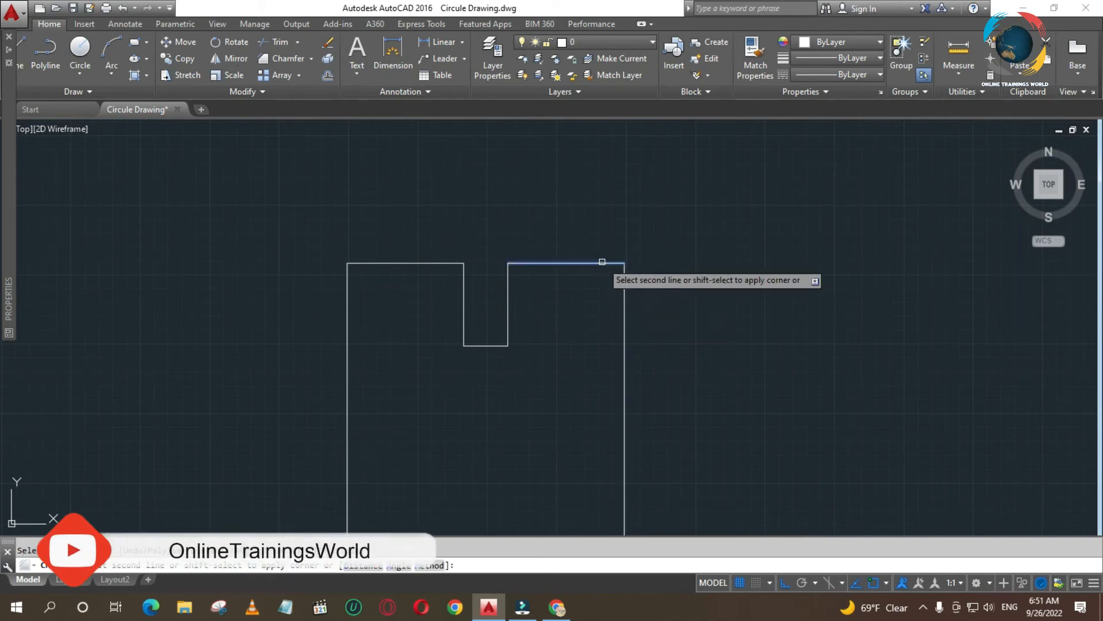
pyautogui.click(624, 299)
# Chamfer the figure's upper-left corner between the top edge and the left side with both distances at 1.
pyautogui.press('Return')
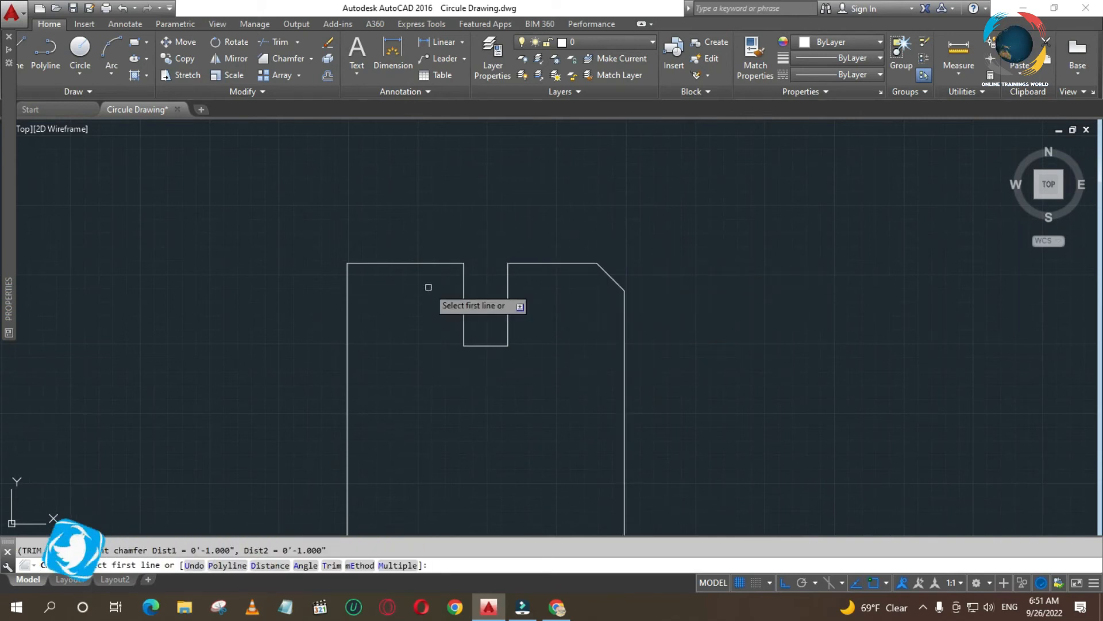
pyautogui.click(358, 263)
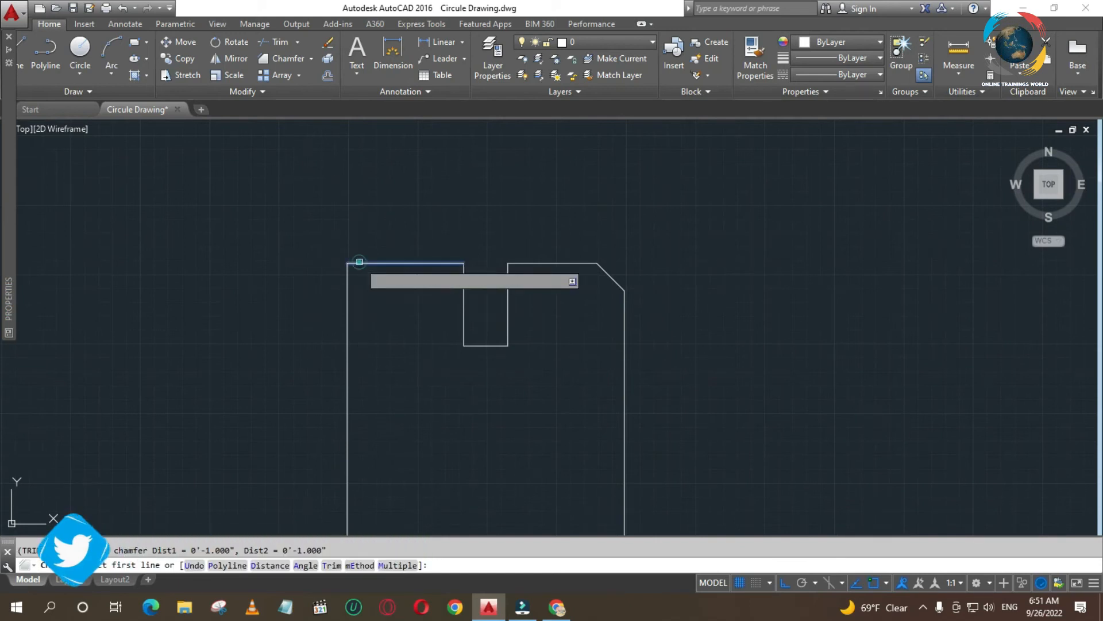
pyautogui.click(348, 284)
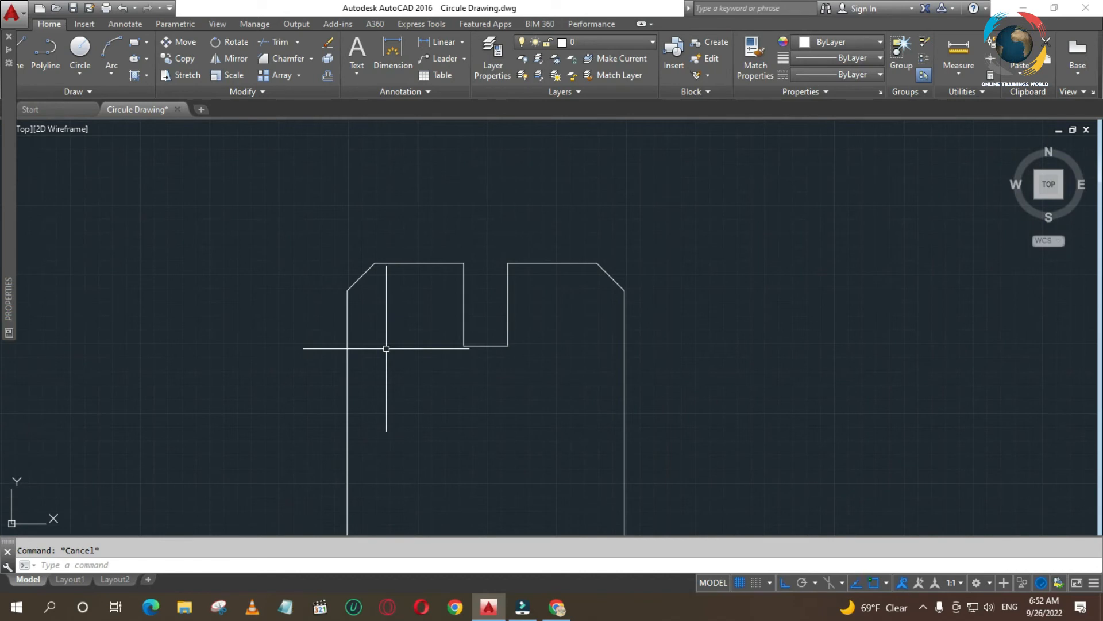
# Try to offset the left and right outline polylines inward by a distance of 1.
pyautogui.moveTo(386, 348); pyautogui.dragTo(358, 320, button='middle')
pyautogui.scroll(-10, 463, 370)
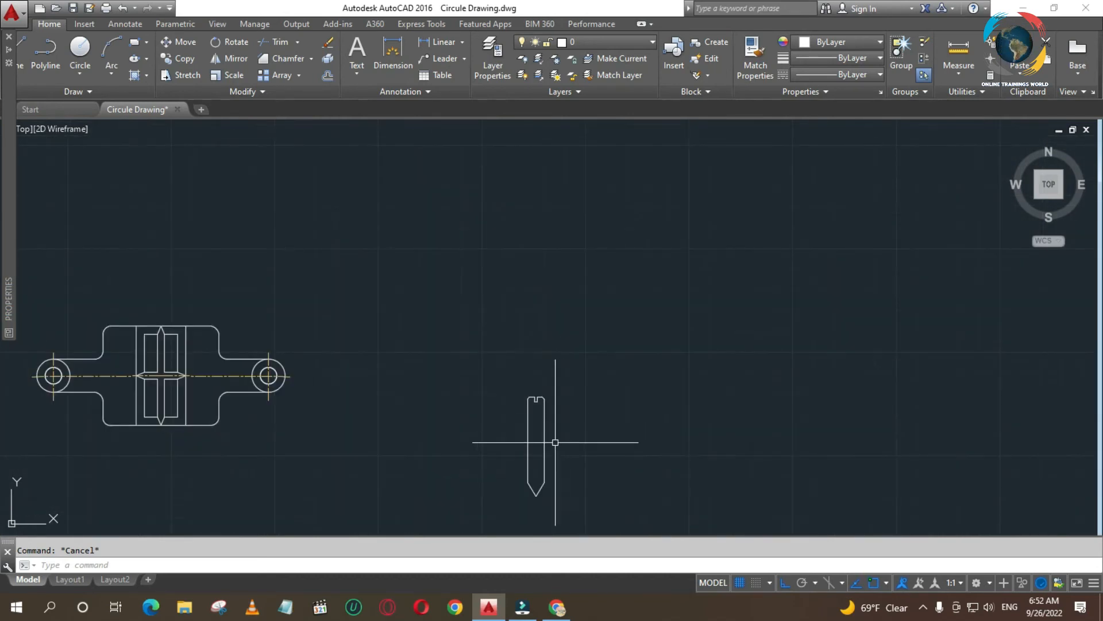
pyautogui.press('Return')
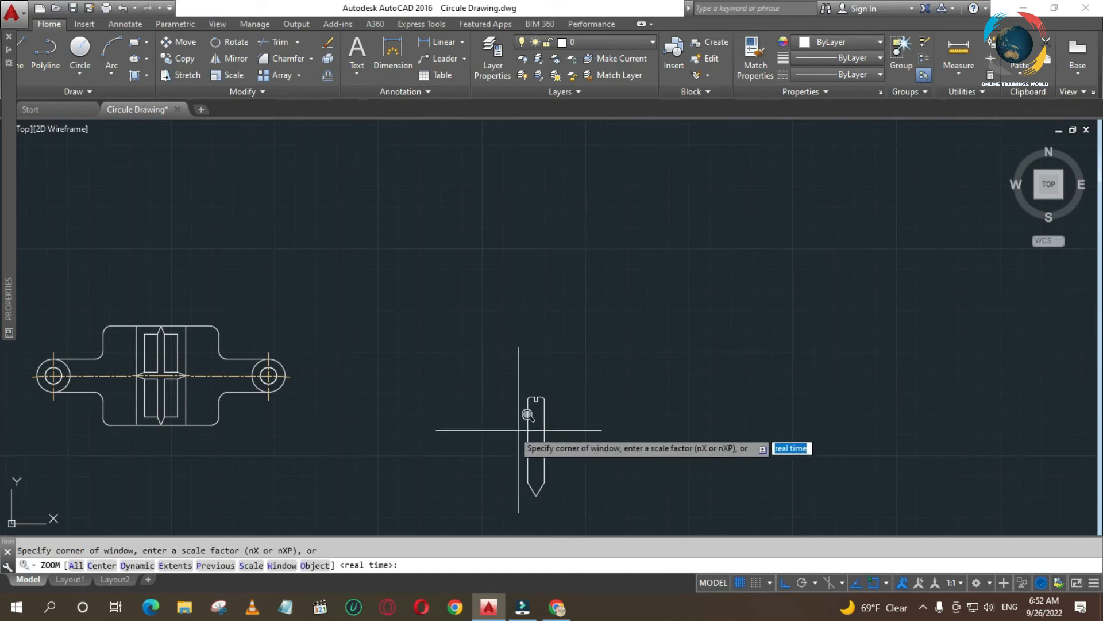
pyautogui.click(494, 389)
pyautogui.click(587, 480)
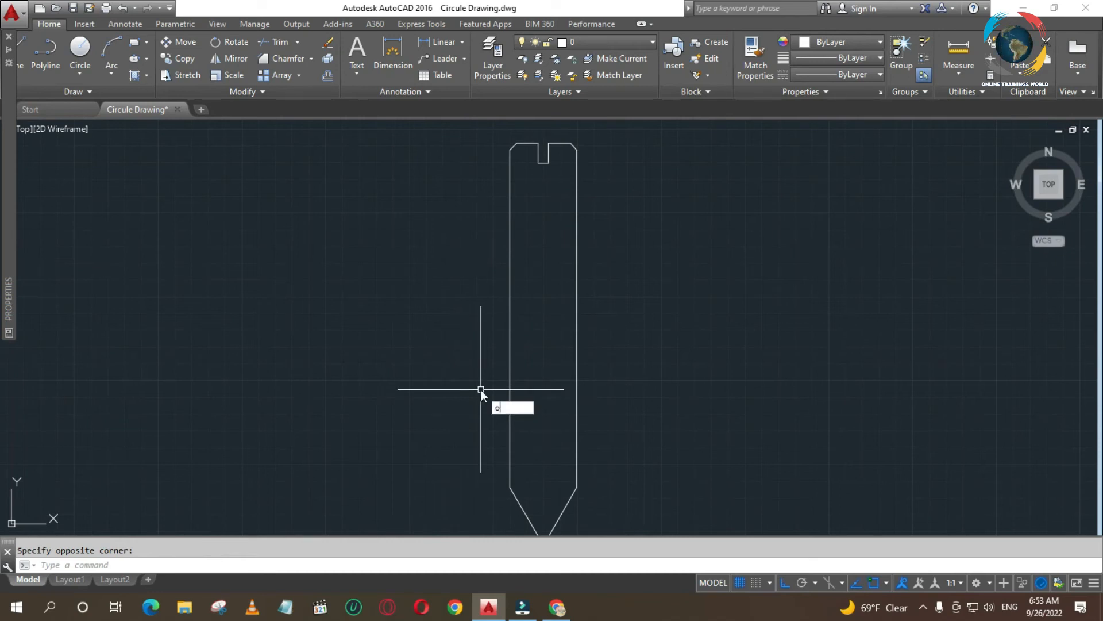
pyautogui.press('Return')
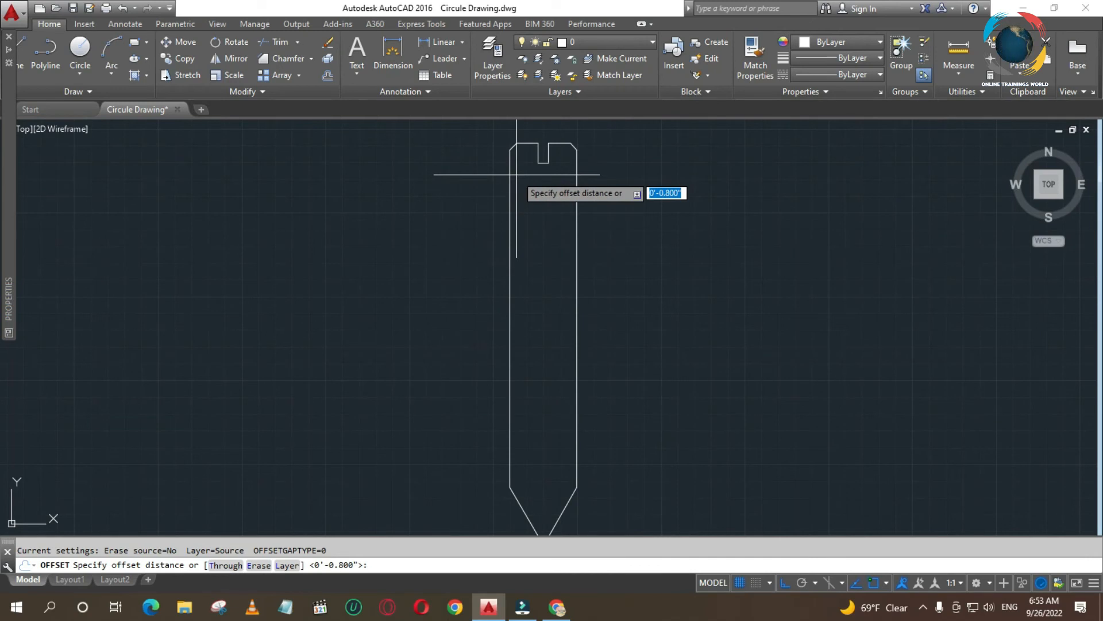
pyautogui.write('1')
pyautogui.press('Return')
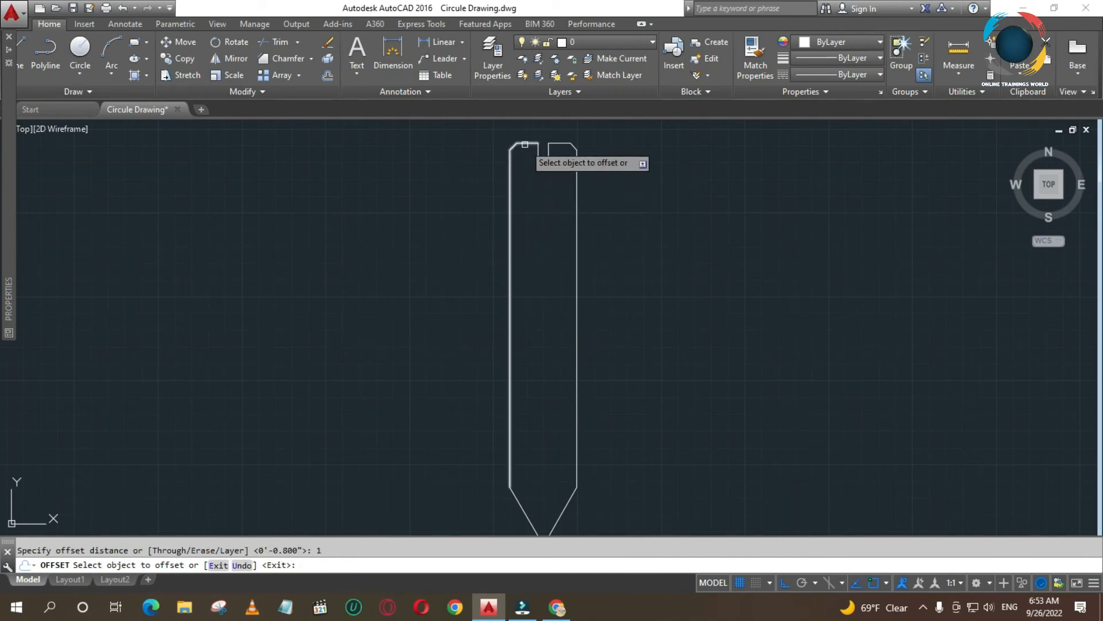
pyautogui.click(510, 154)
pyautogui.click(523, 161)
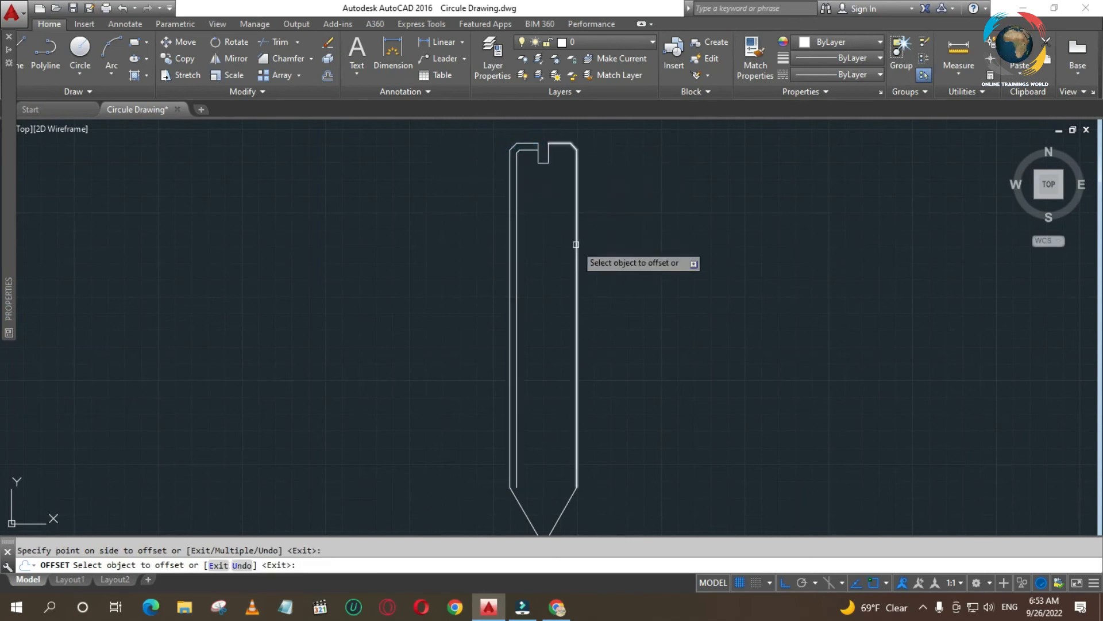
pyautogui.click(574, 151)
pyautogui.click(561, 172)
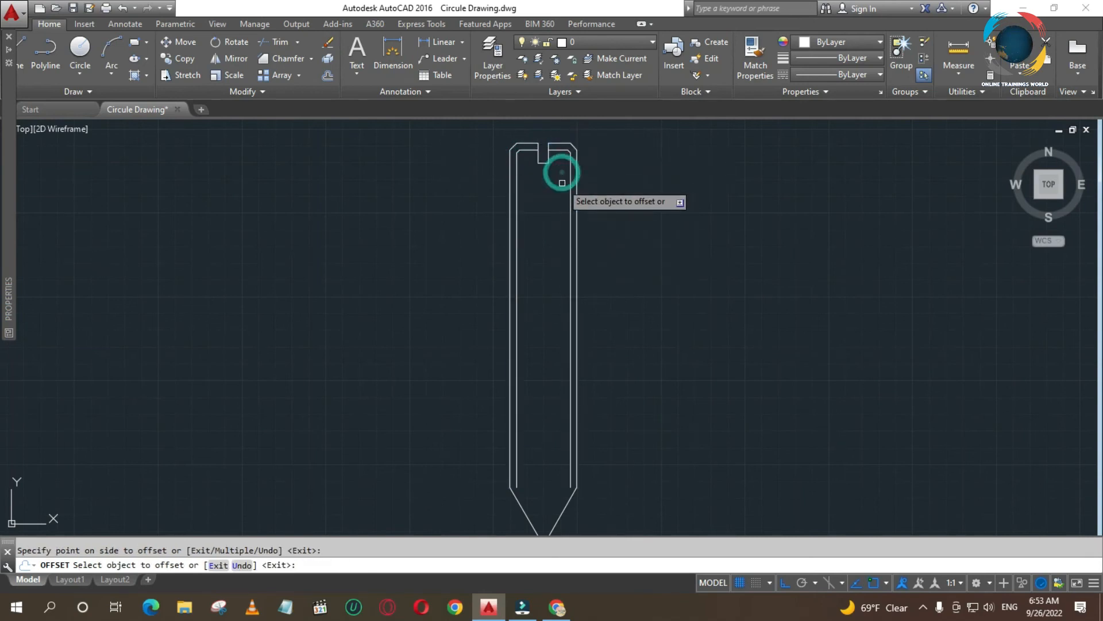
pyautogui.press('Escape')
# Delete the two inner offset polylines.
pyautogui.click(515, 450)
pyautogui.click(571, 449)
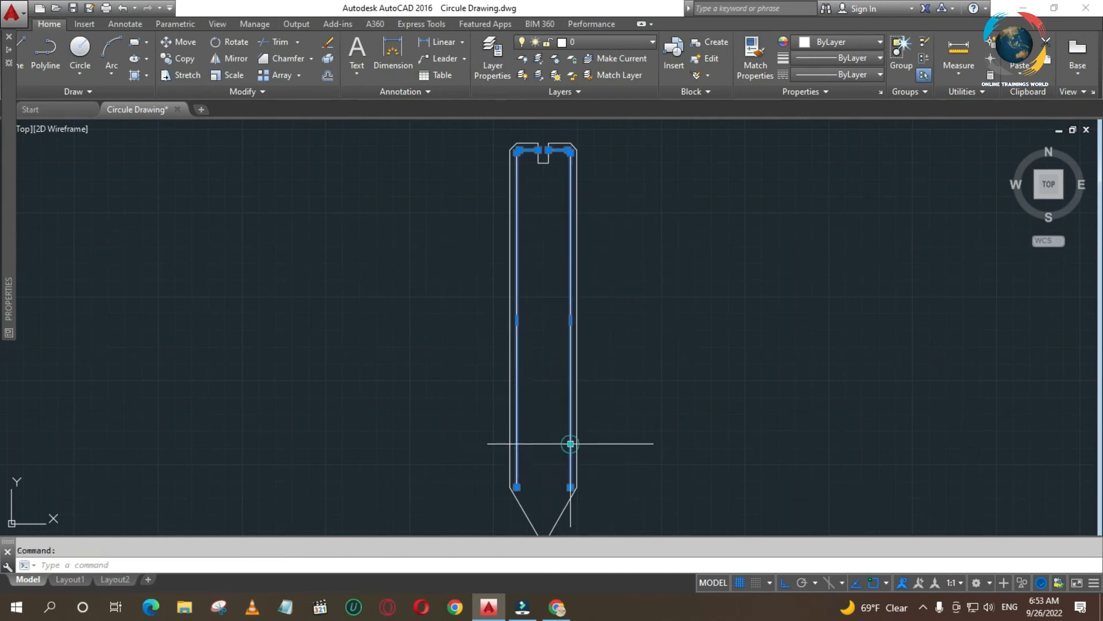
pyautogui.press('Delete')
# Explode the figure's left and right outline polylines into separate lines.
pyautogui.write('ex')
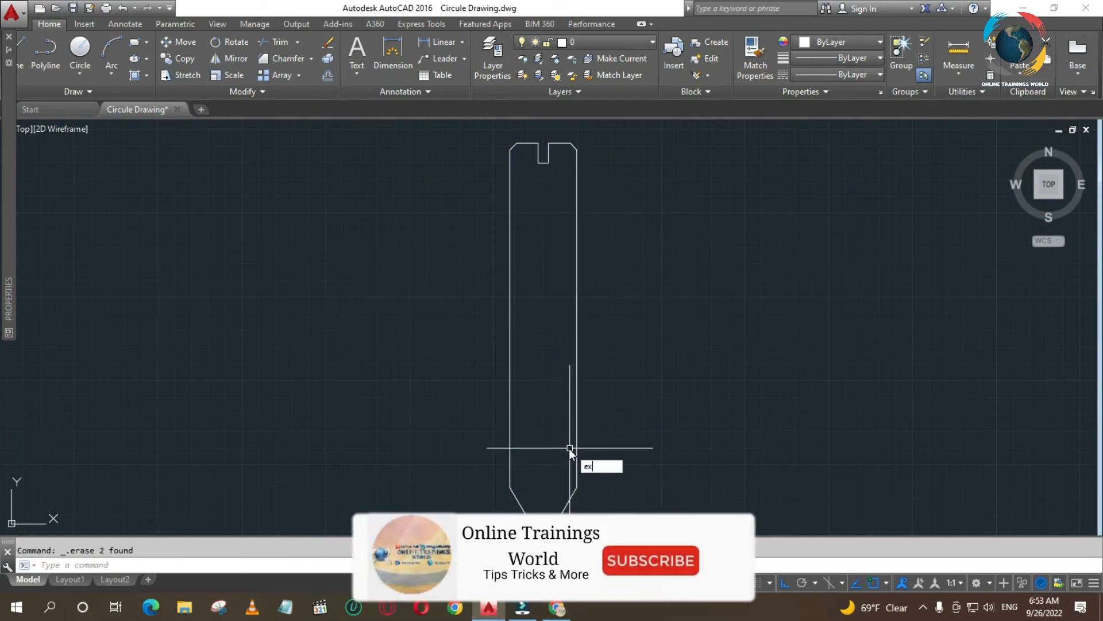
pyautogui.click(613, 492)
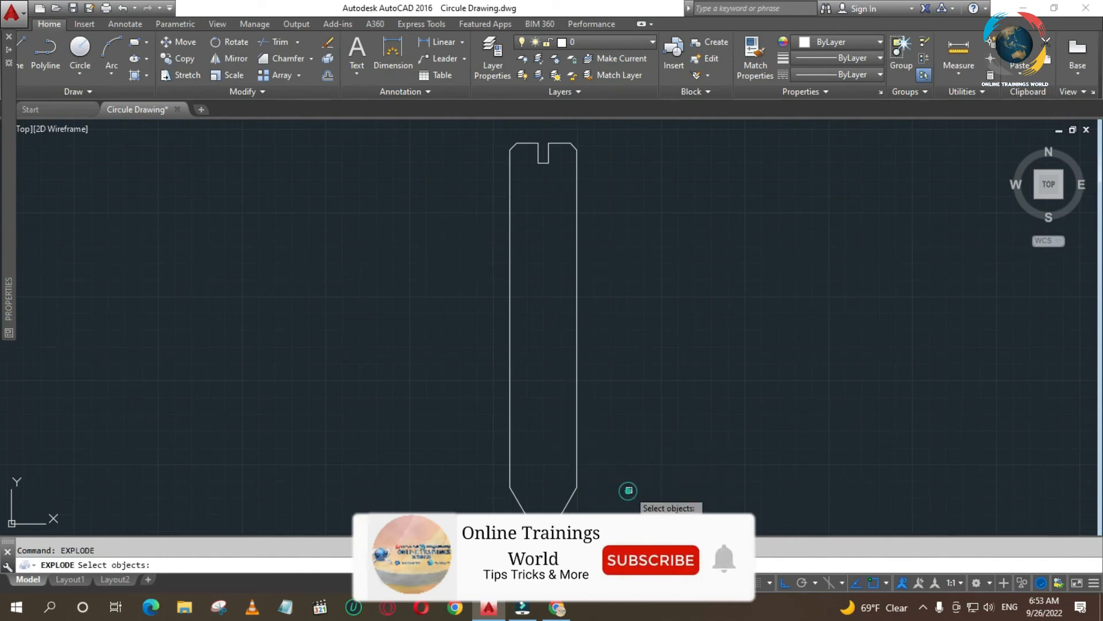
pyautogui.click(587, 338)
pyautogui.click(485, 348)
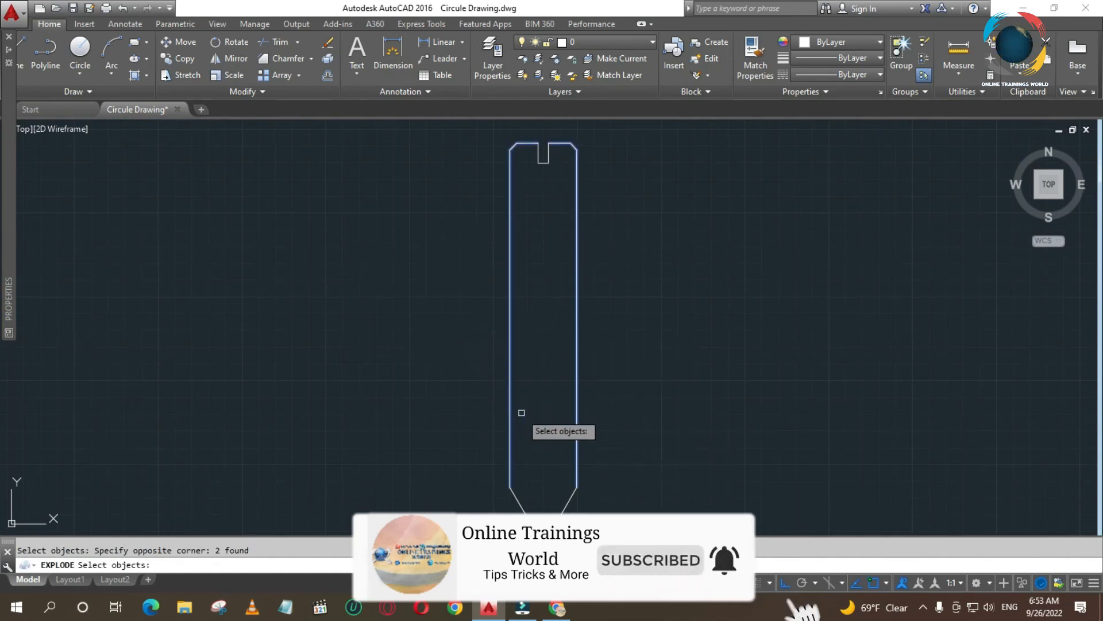
pyautogui.press('Escape')
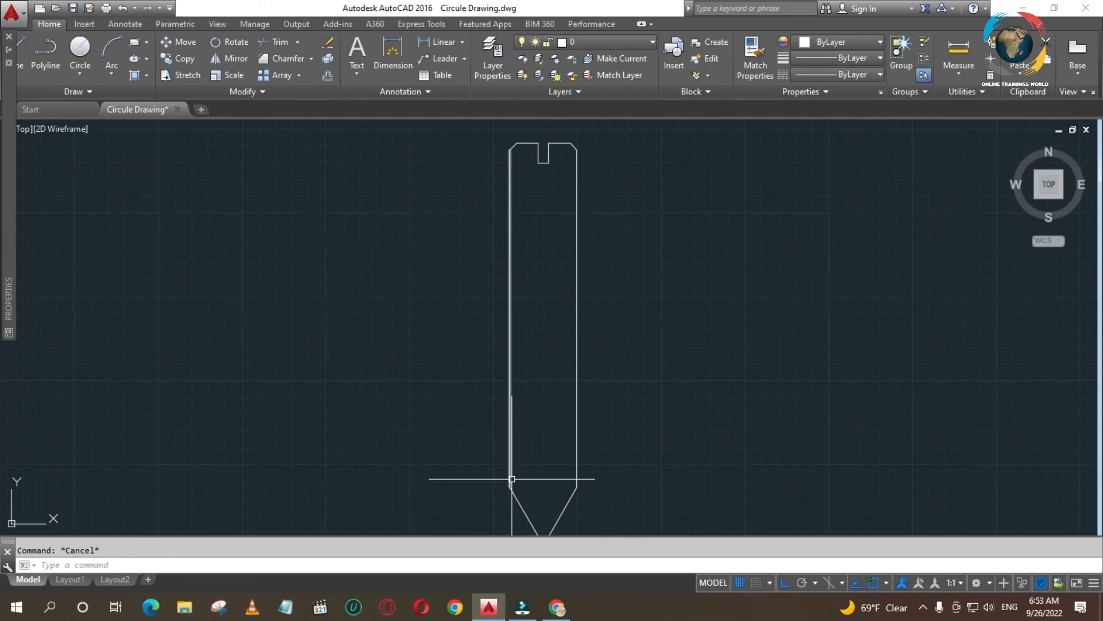
# Draw a horizontal line joining the lower ends of the two long sides, above the pointed end.
pyautogui.write('l')
pyautogui.press('Return')
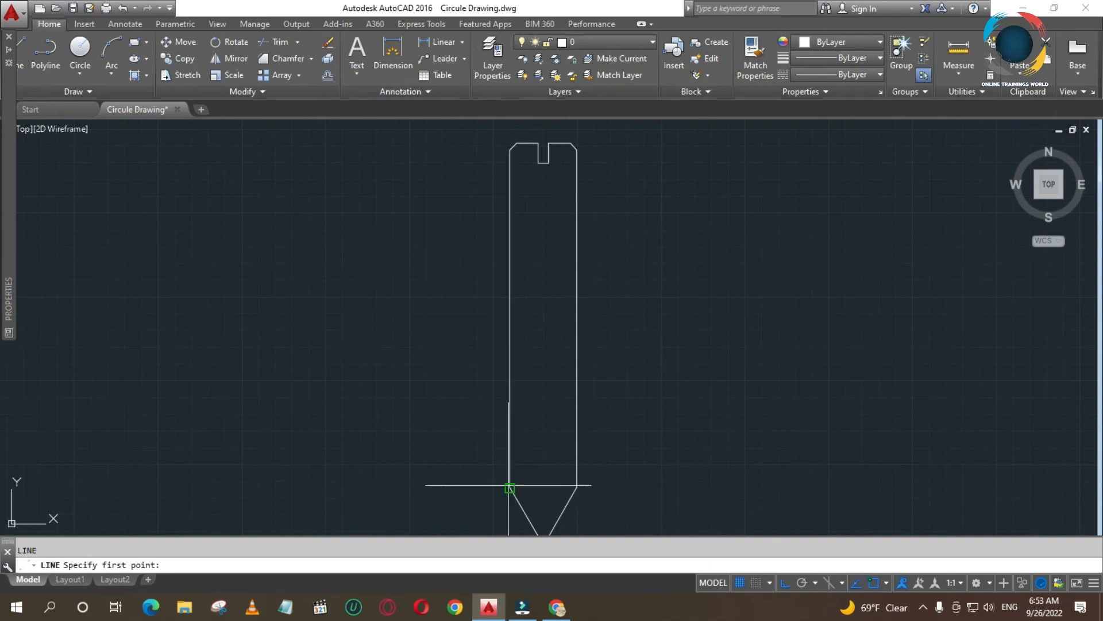
pyautogui.click(509, 486)
pyautogui.click(577, 486)
pyautogui.press('Return')
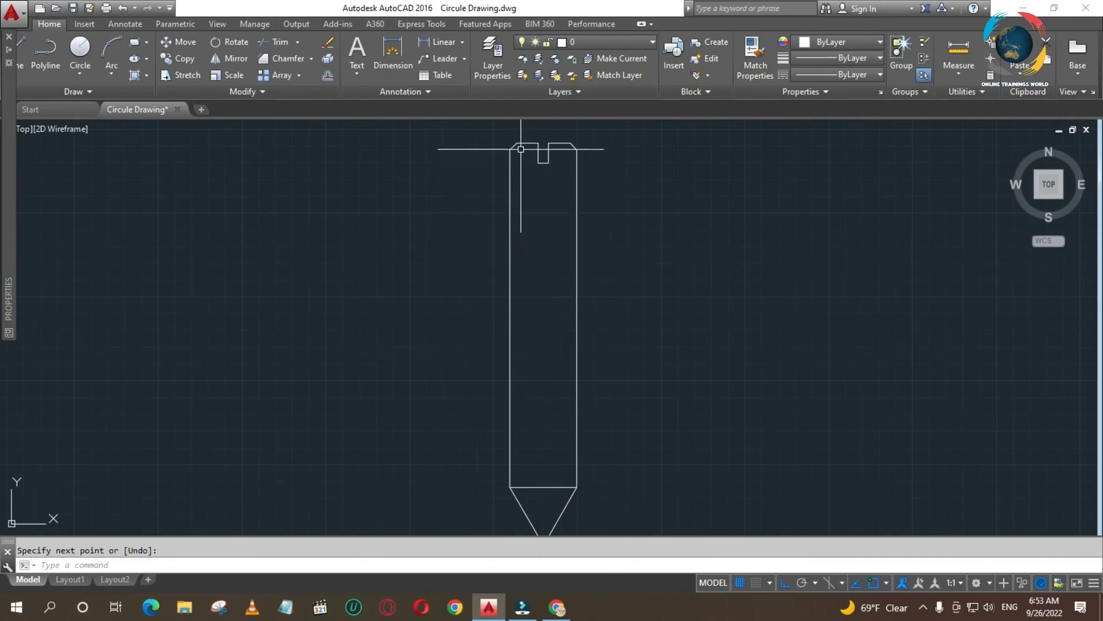
# Offset the two top edge segments and both long vertical sides inward by a distance of 1.
pyautogui.press('Return')
pyautogui.write('o')
pyautogui.press('Return')
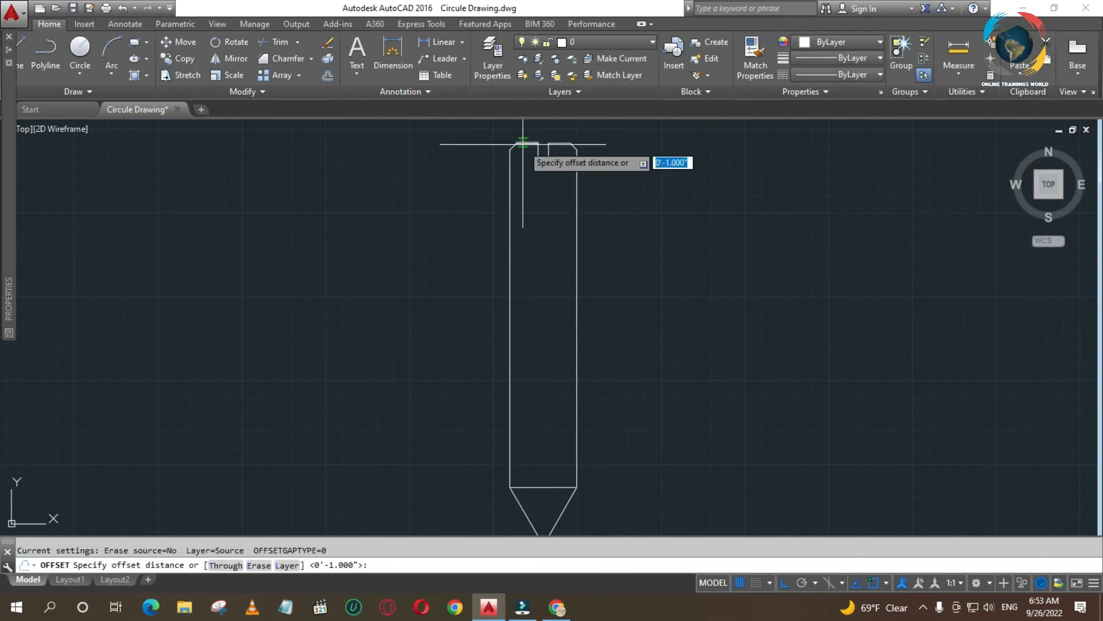
pyautogui.press('Return')
pyautogui.click(523, 143)
pyautogui.click(523, 152)
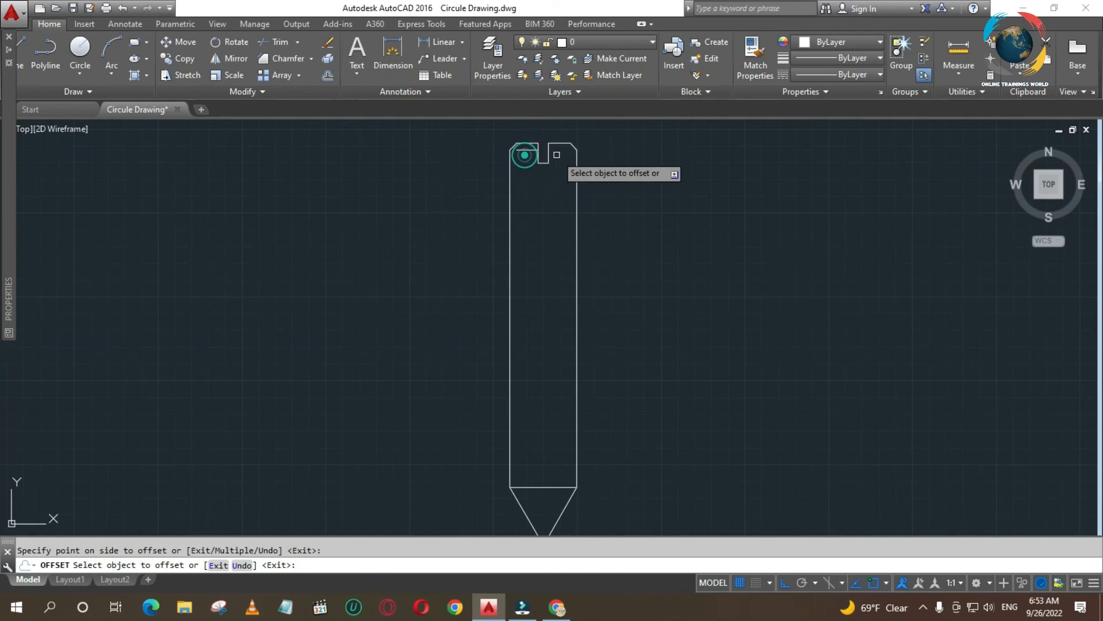
pyautogui.click(570, 142)
pyautogui.click(562, 154)
pyautogui.click(510, 170)
pyautogui.click(525, 178)
pyautogui.click(576, 180)
pyautogui.click(553, 189)
pyautogui.press('Return')
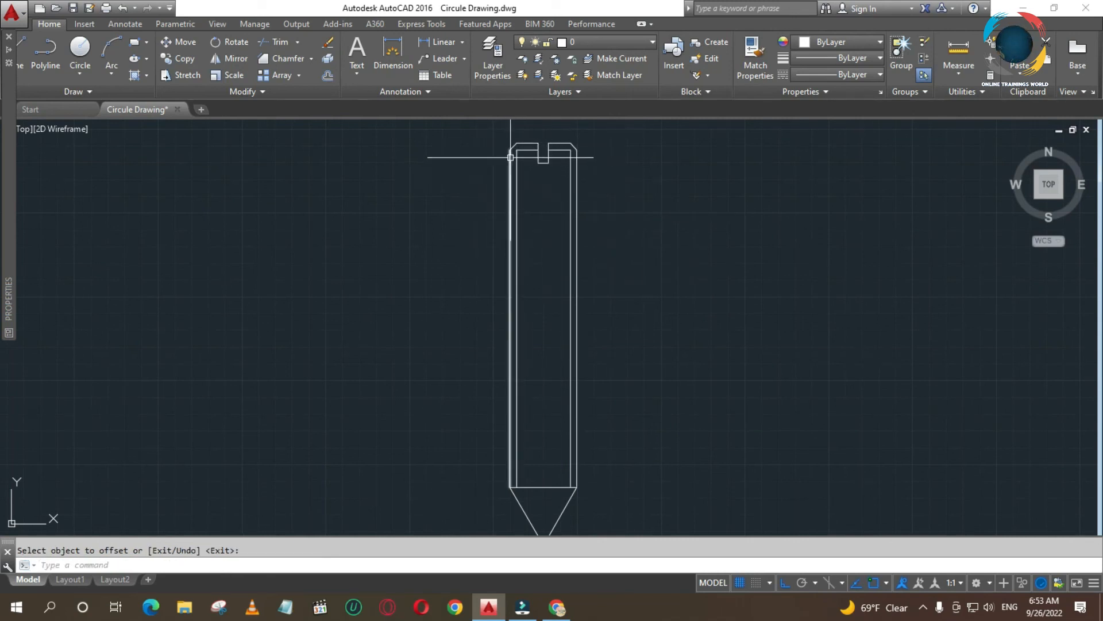
# Delete the two short offset lines below the top edge on either side of the slot.
pyautogui.press('Escape')
pyautogui.click(526, 150)
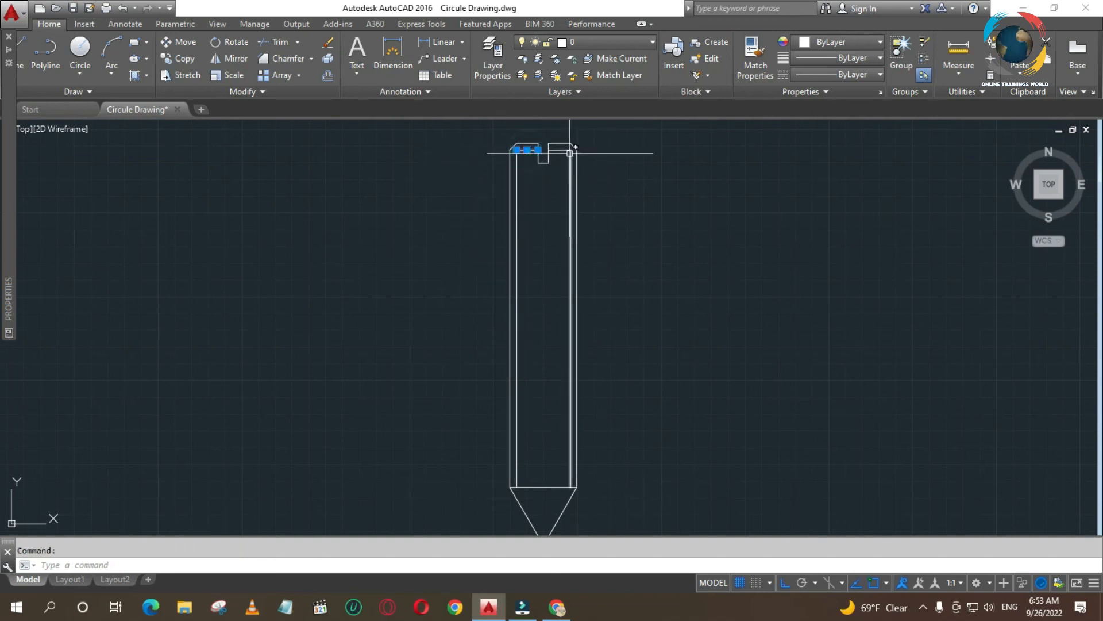
pyautogui.click(564, 150)
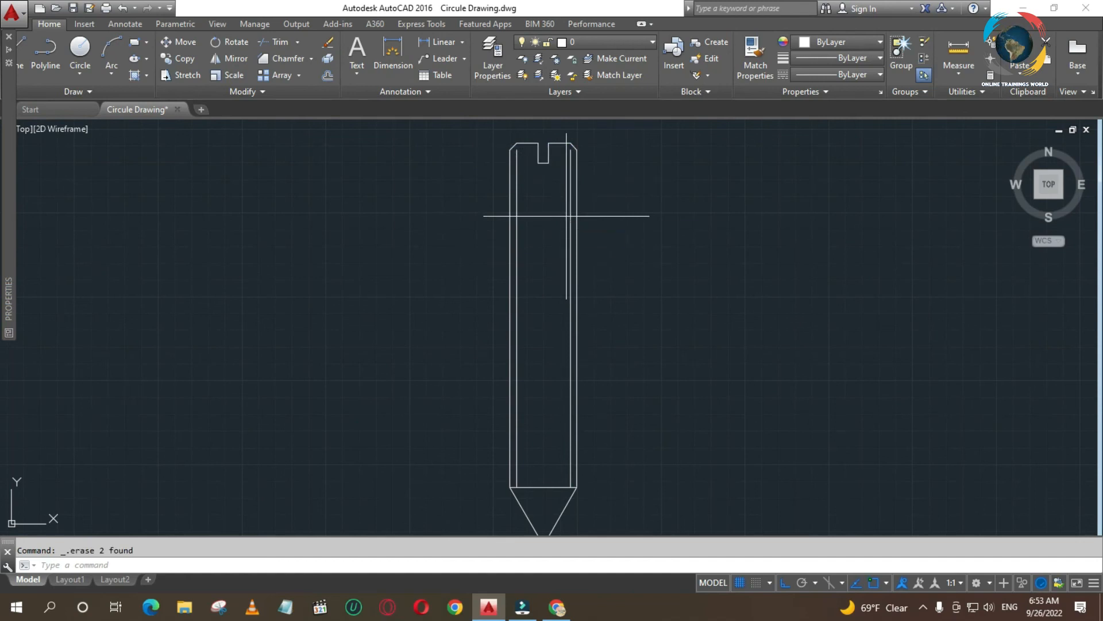
# Draw a horizontal line across the figure joining the lower ends of the two upper-corner chamfers.
pyautogui.write('l')
pyautogui.press('Return')
pyautogui.click(510, 150)
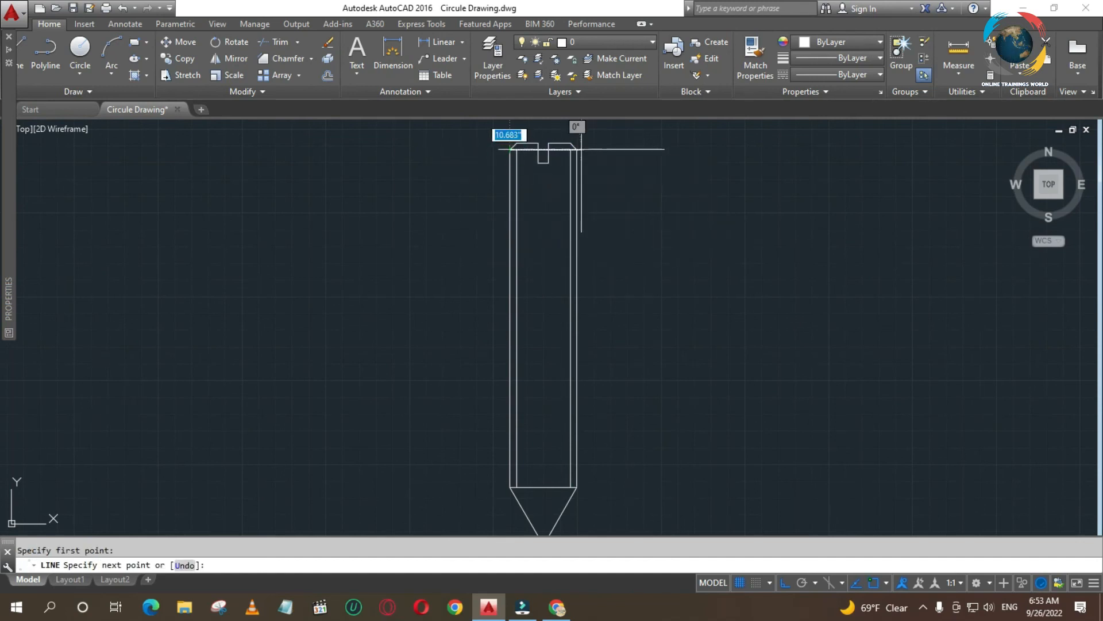
pyautogui.click(577, 149)
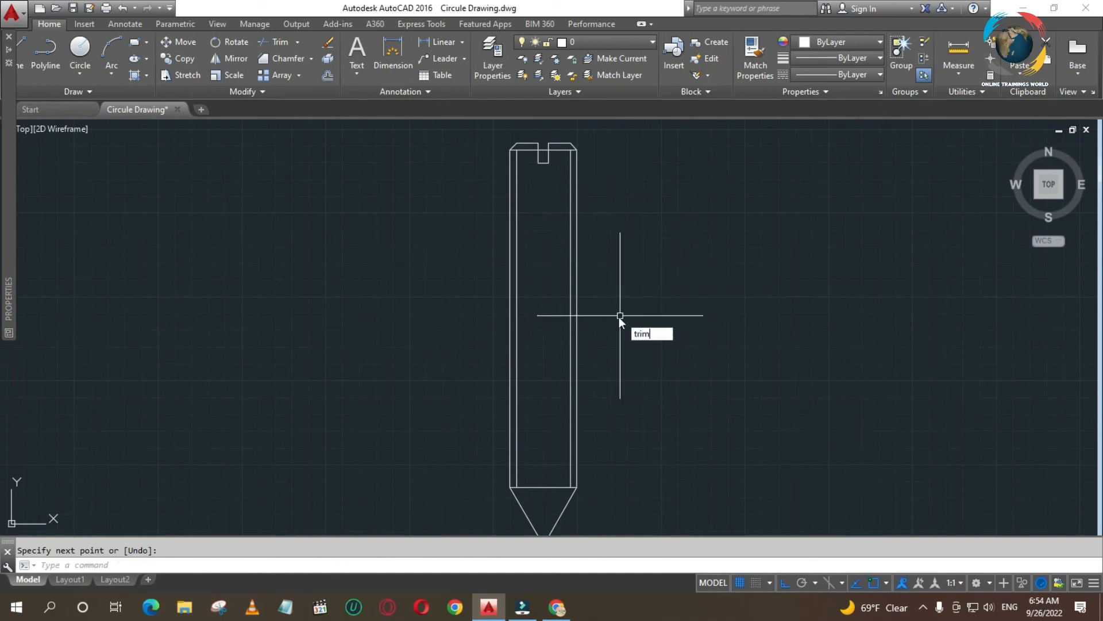
# Trim the part of the upper horizontal line that crosses the slot opening.
pyautogui.press('Return')
pyautogui.press('Return')
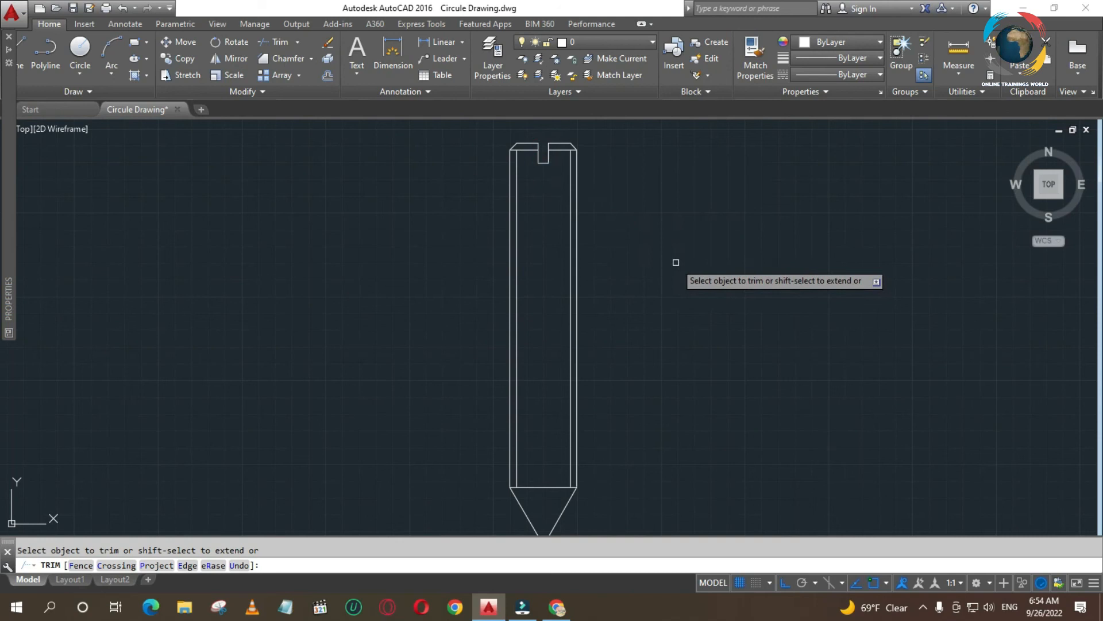
pyautogui.press('Escape')
# Extend the two inner vertical lines up to the figure's top edge at the chamfers.
pyautogui.scroll(-3, 648, 249)
pyautogui.scroll(1, 575, 290)
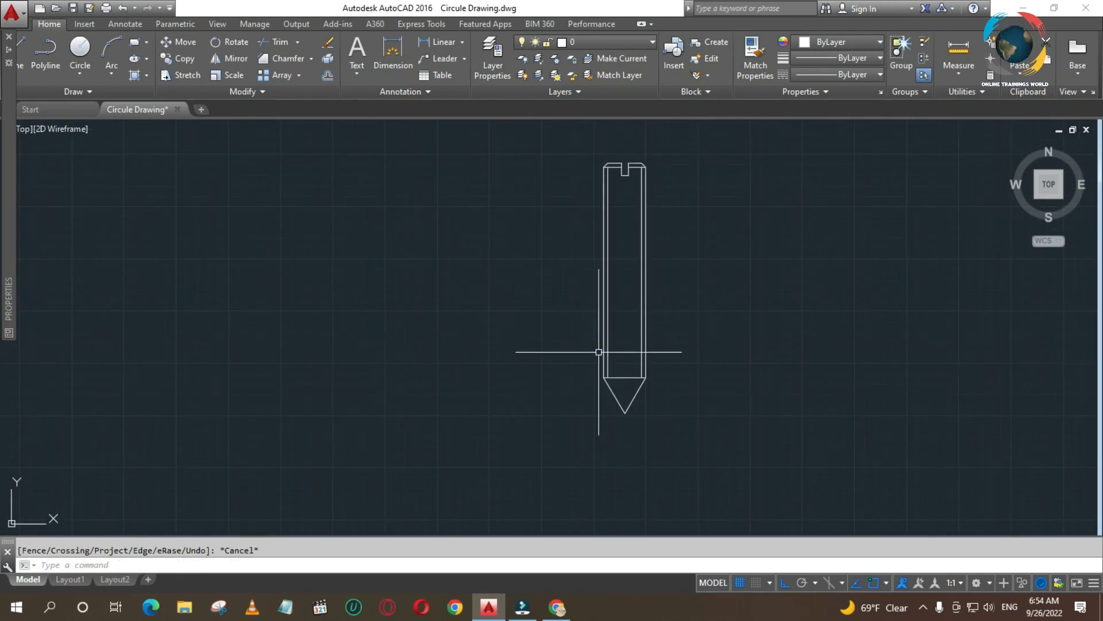
pyautogui.write('EXT')
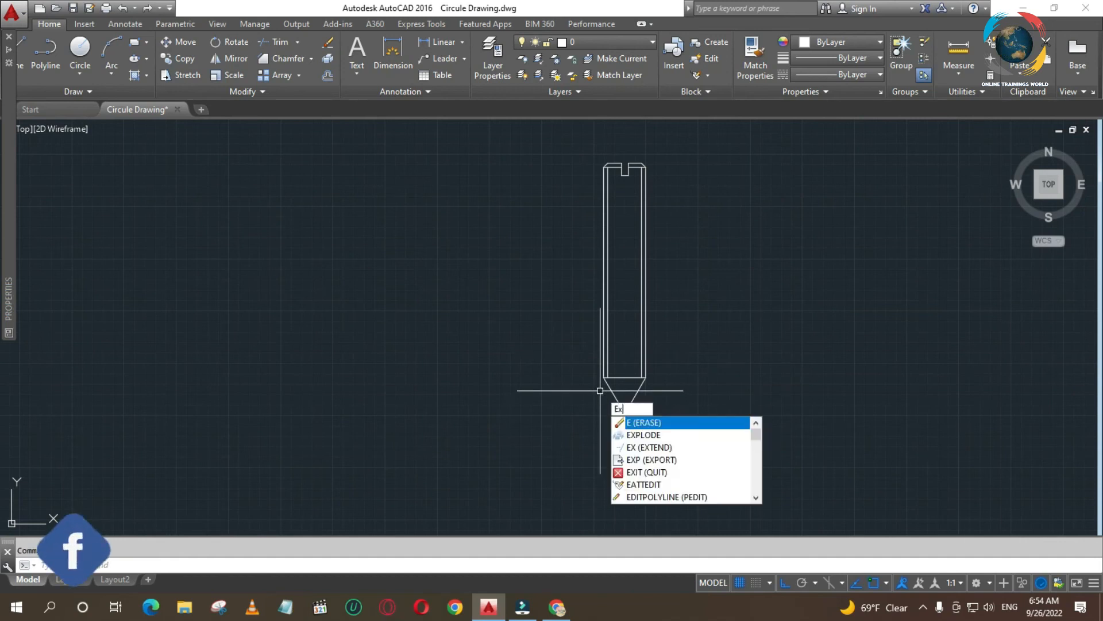
pyautogui.press('Down')
pyautogui.press('Return')
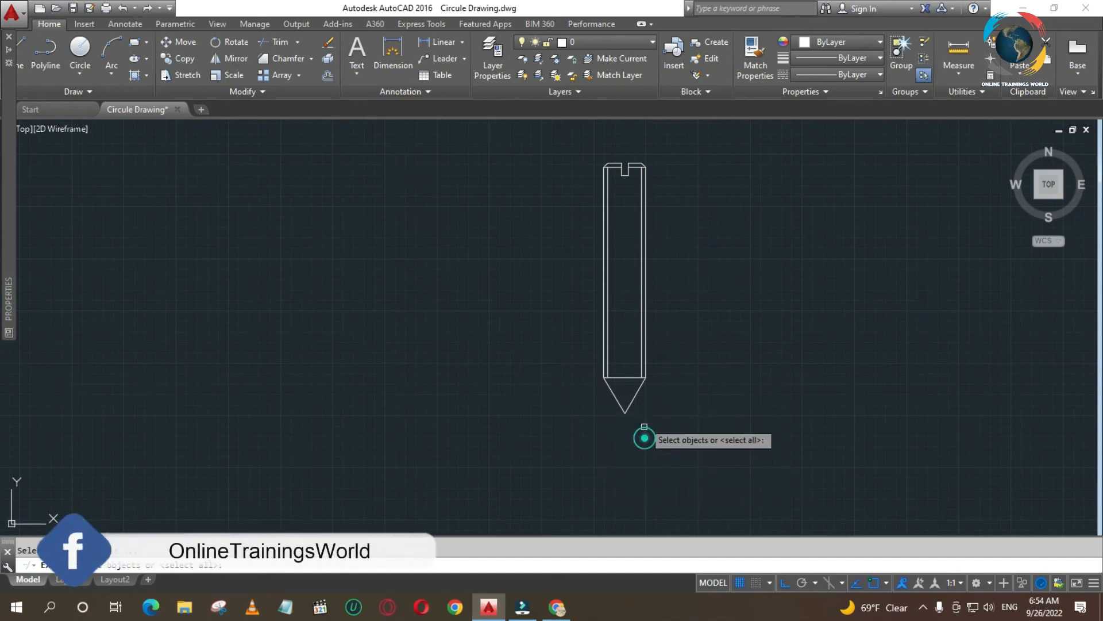
pyautogui.press('Return')
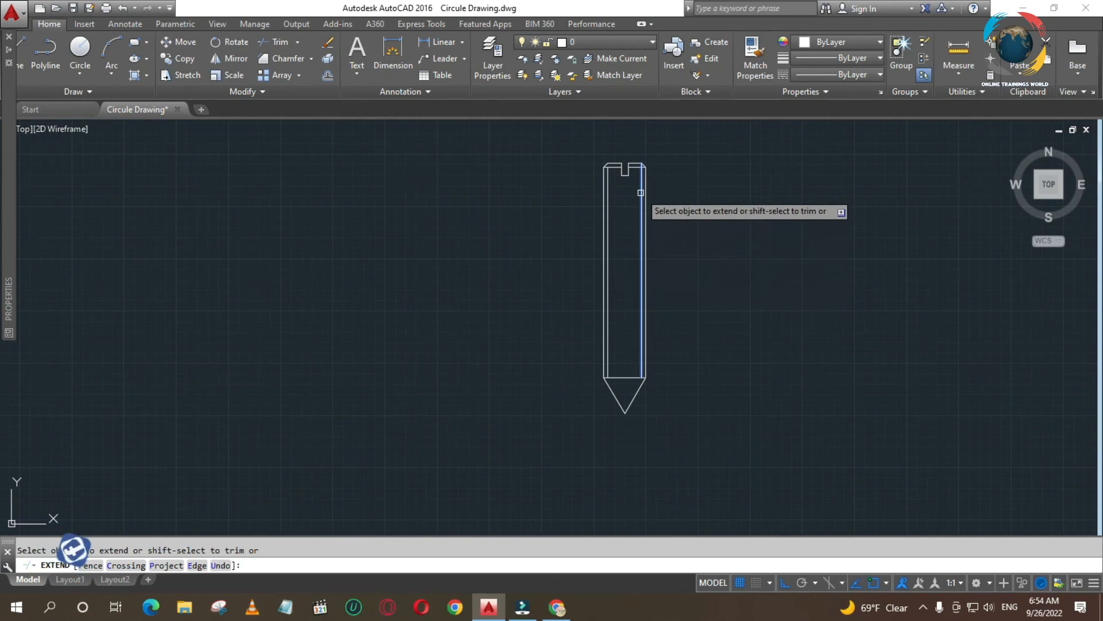
pyautogui.click(609, 184)
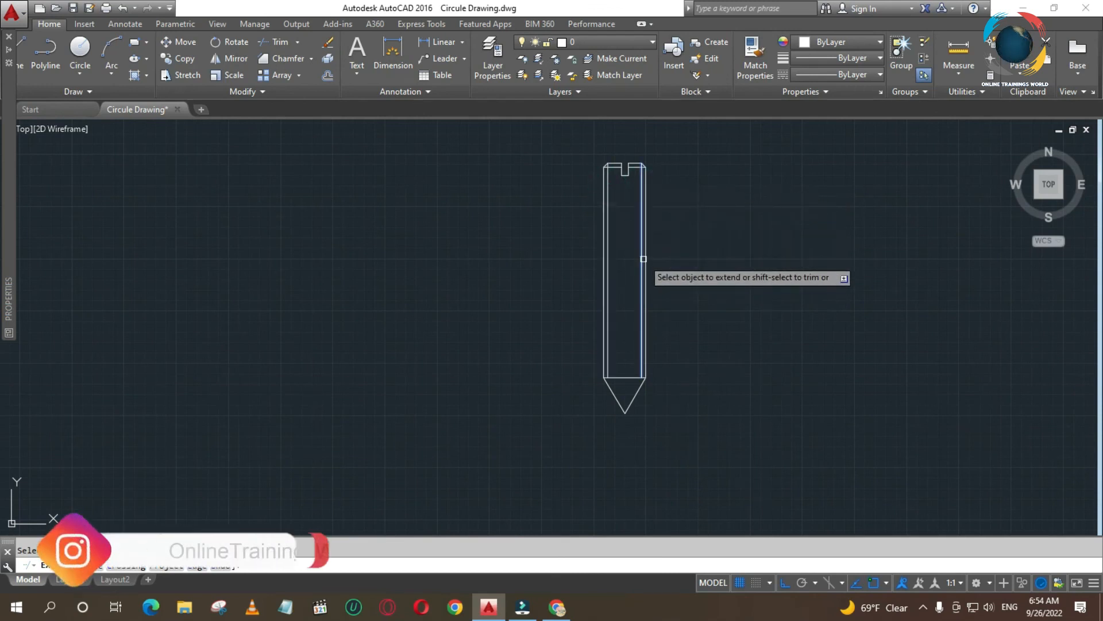
pyautogui.press('Escape')
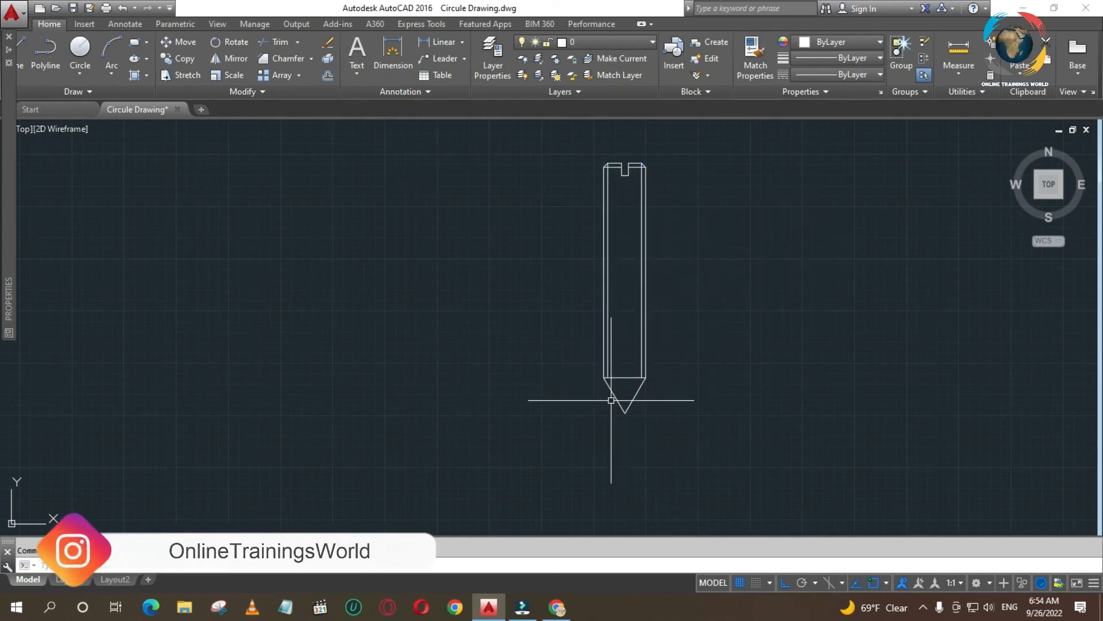